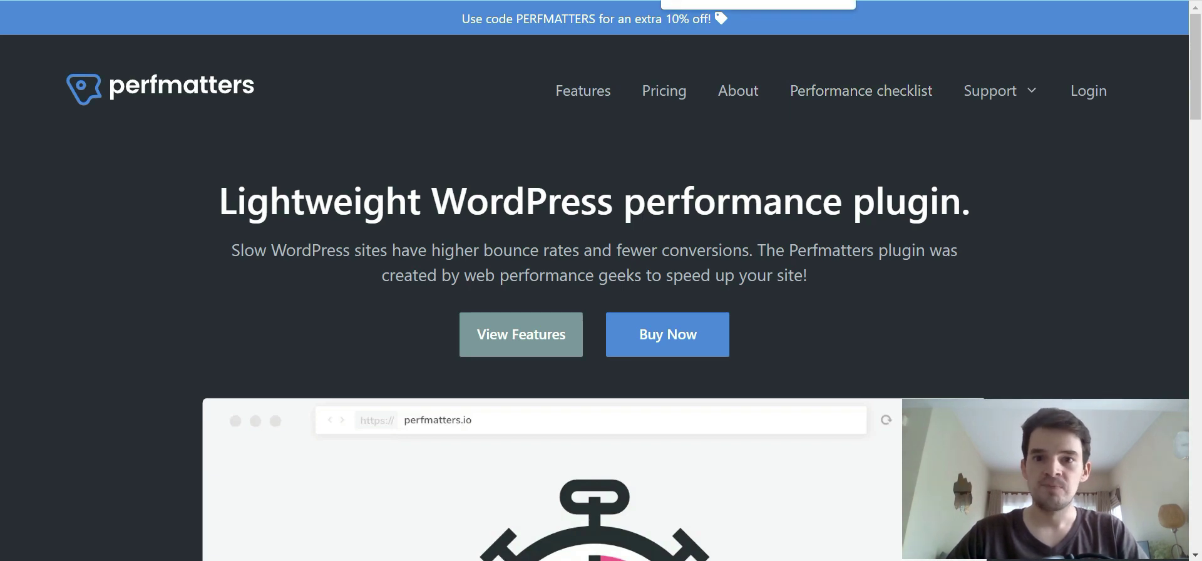
Step: Switch to the Web & SEO article on optimising WordPress and examine its introduction and table of contents
key("ctrl+Tab")
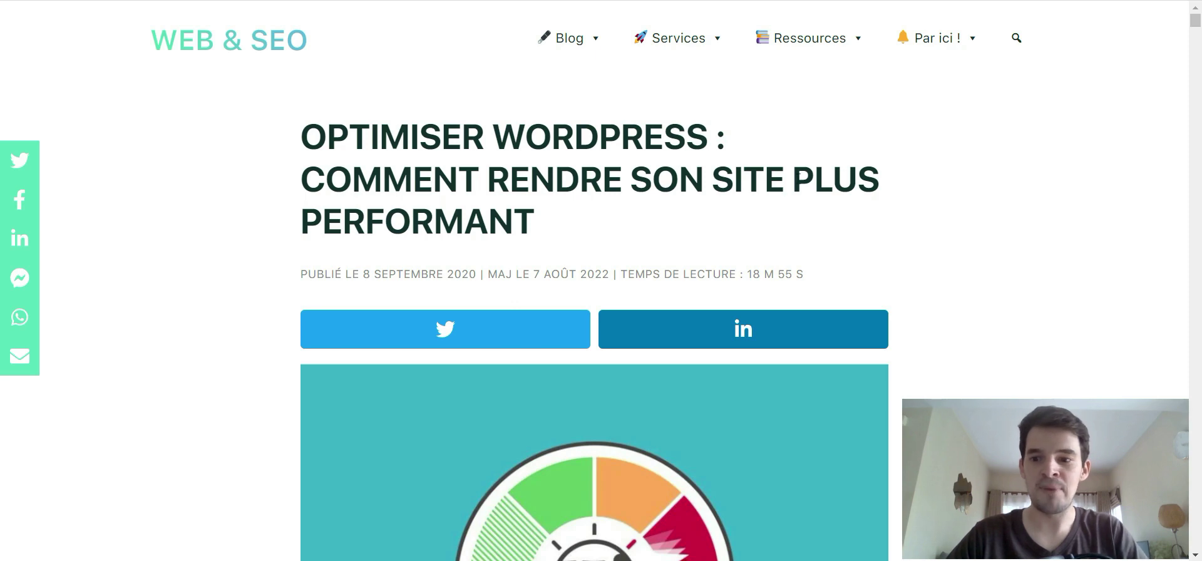
scroll(733, 186, "down", 9)
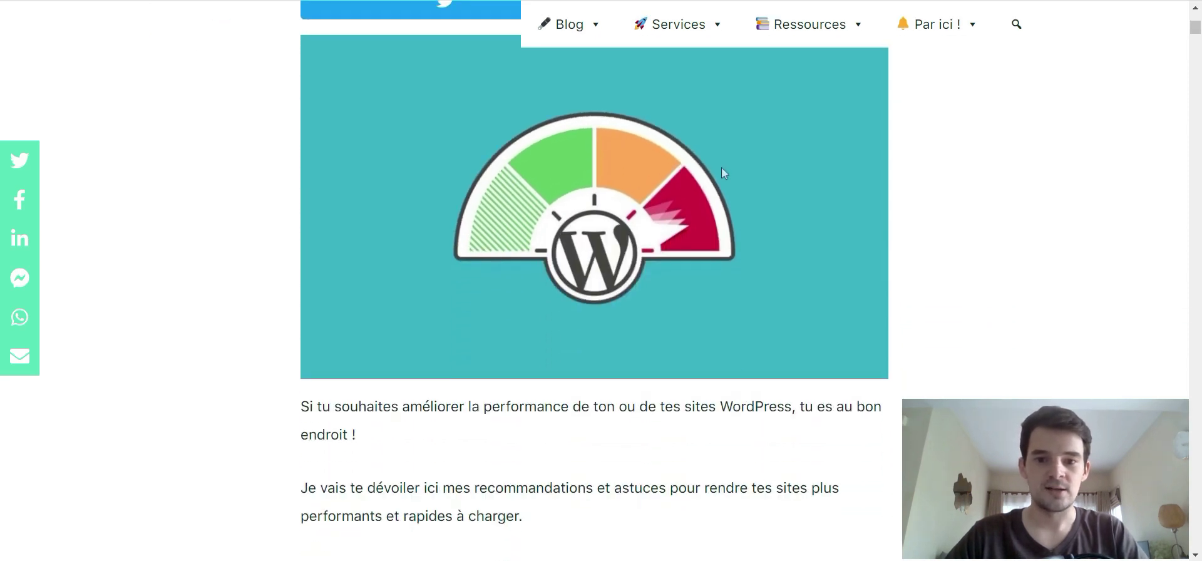
scroll(721, 173, "down", 3)
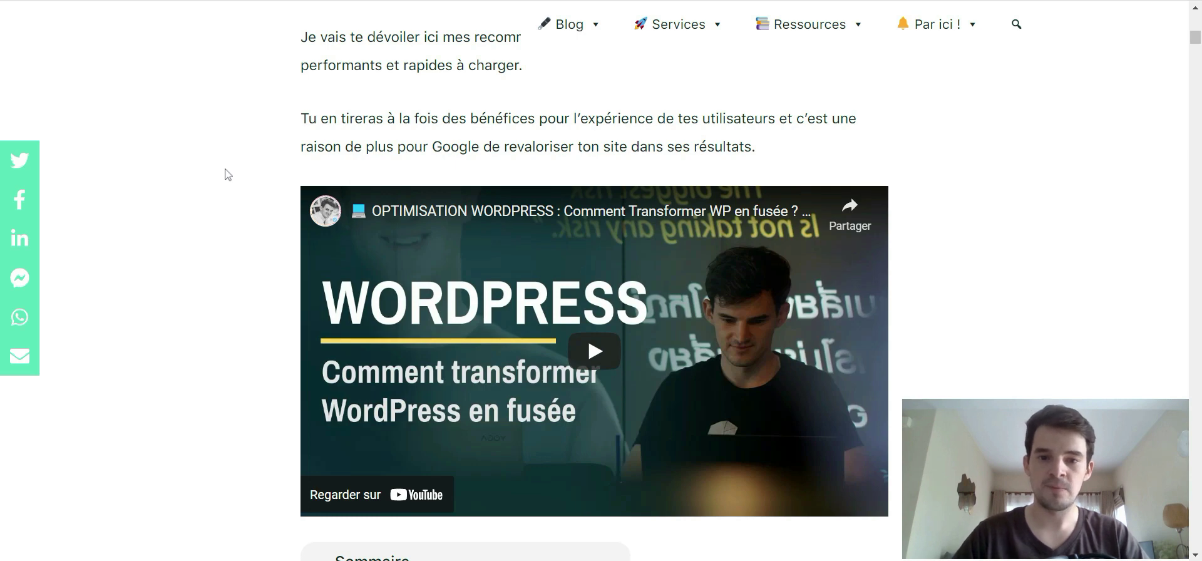
scroll(227, 175, "down", 7)
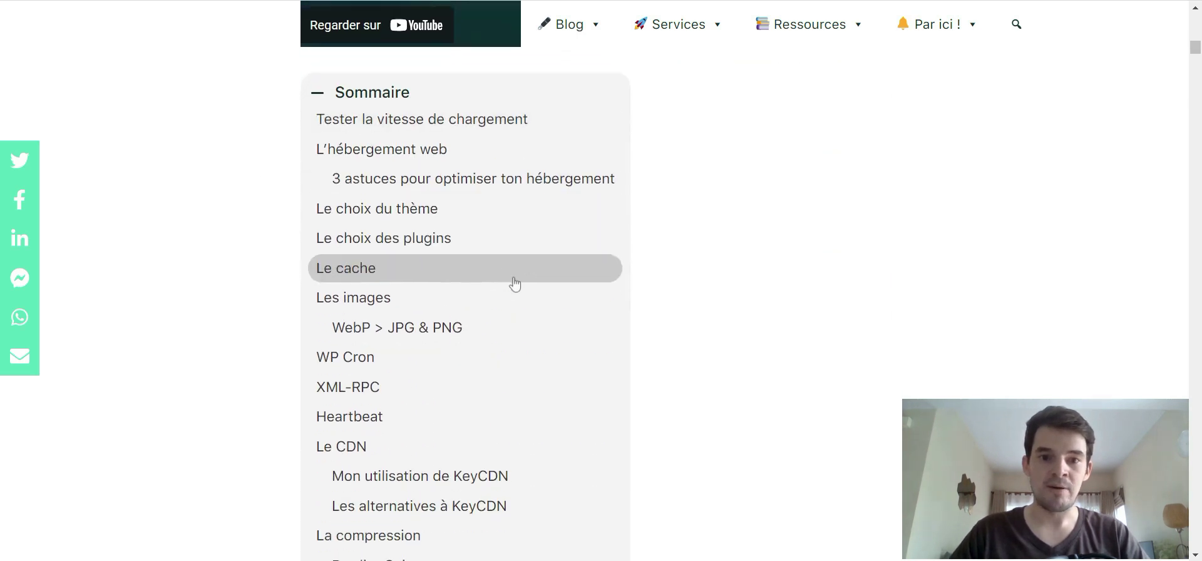
scroll(515, 283, "down", 1)
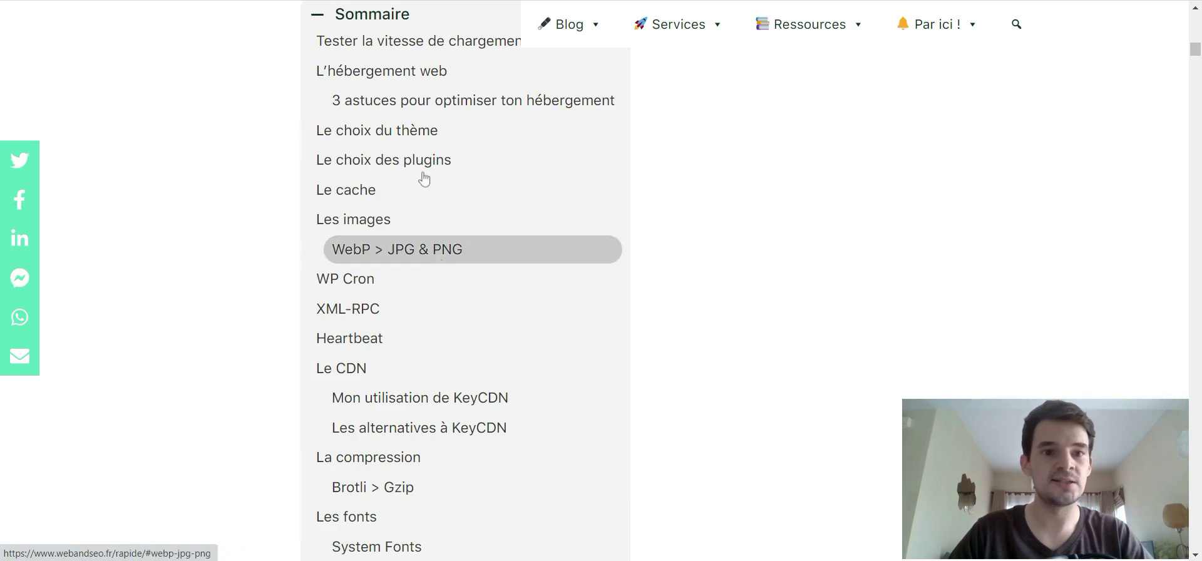
scroll(841, 284, "up", 20)
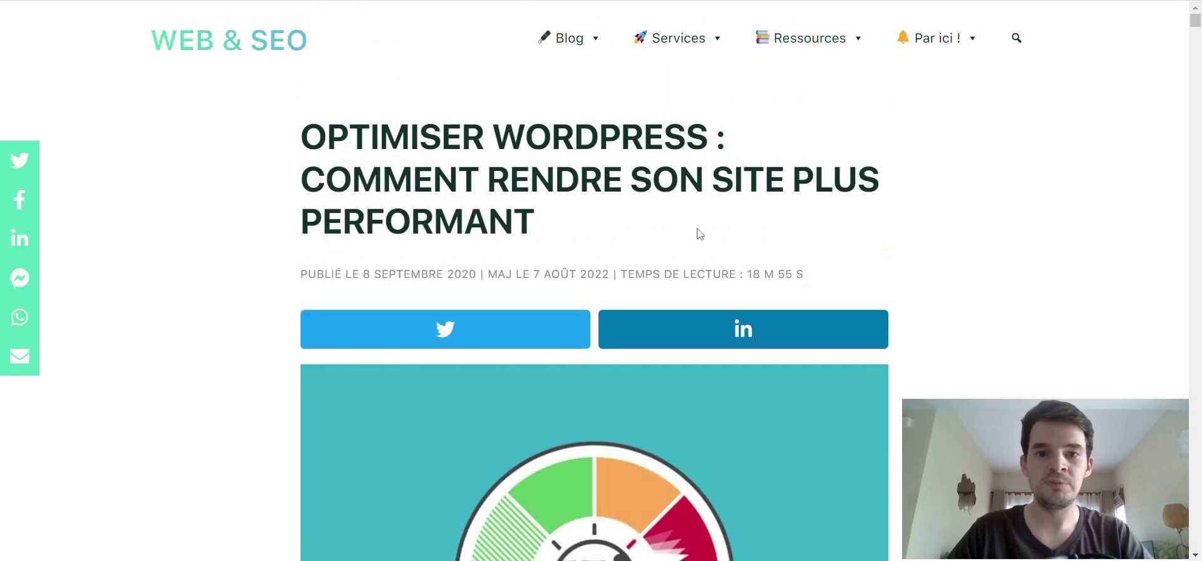
scroll(542, 231, "down", 20)
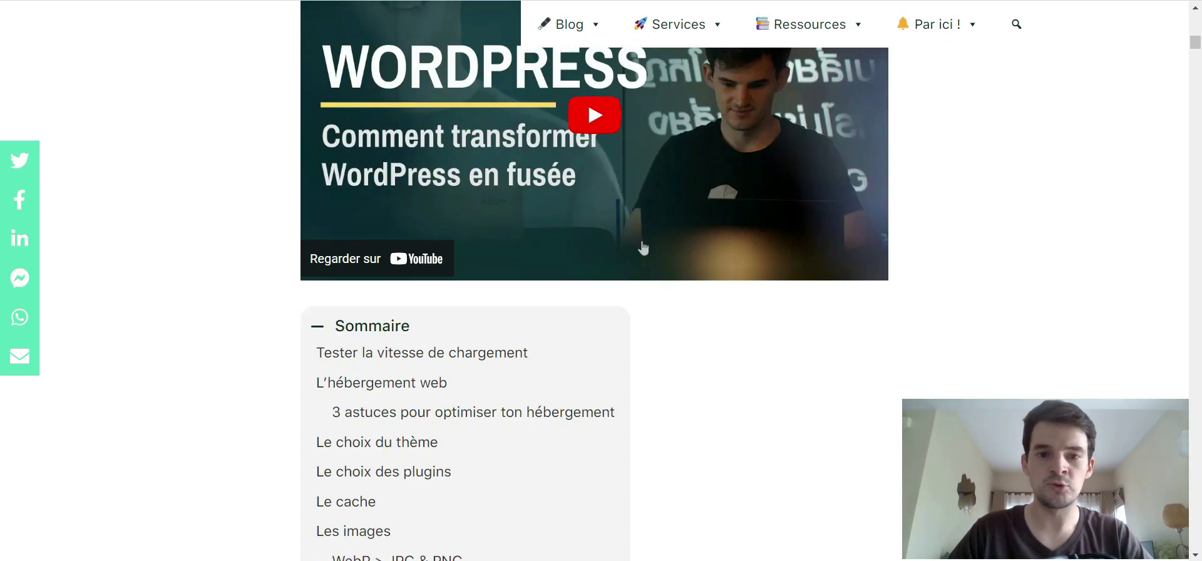
scroll(592, 326, "up", 9)
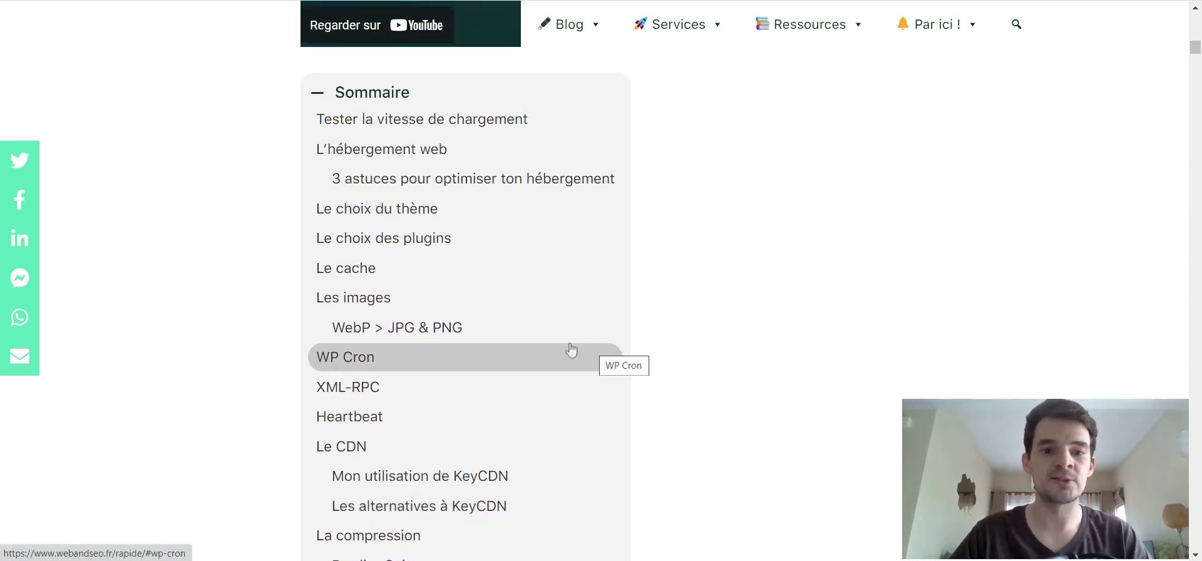
scroll(571, 350, "down", 1)
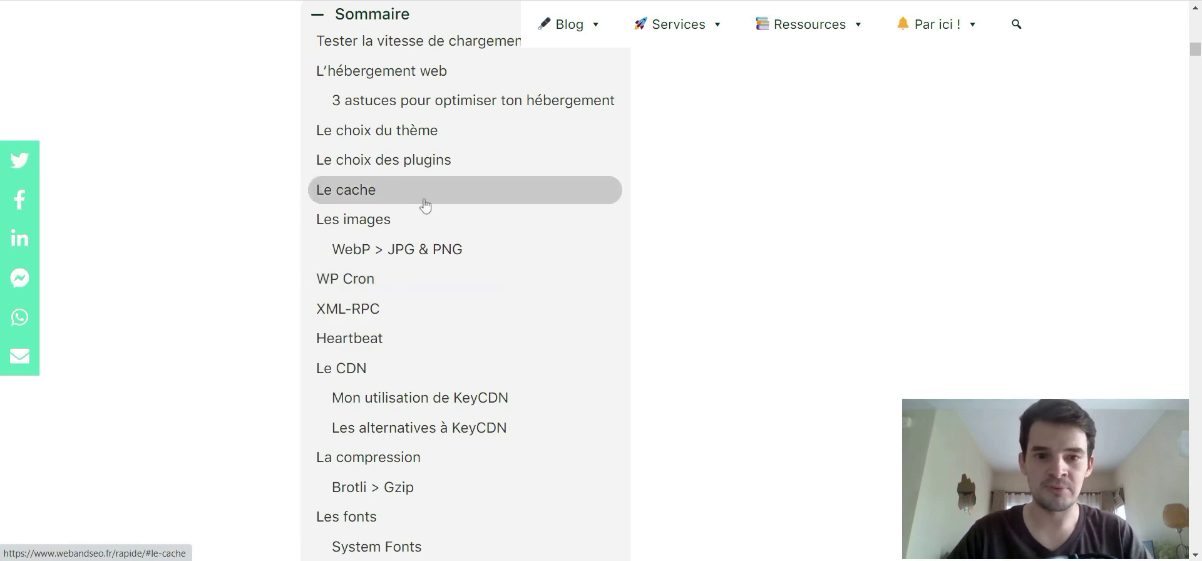
scroll(464, 420, "down", 2)
scroll(551, 455, "up", 10)
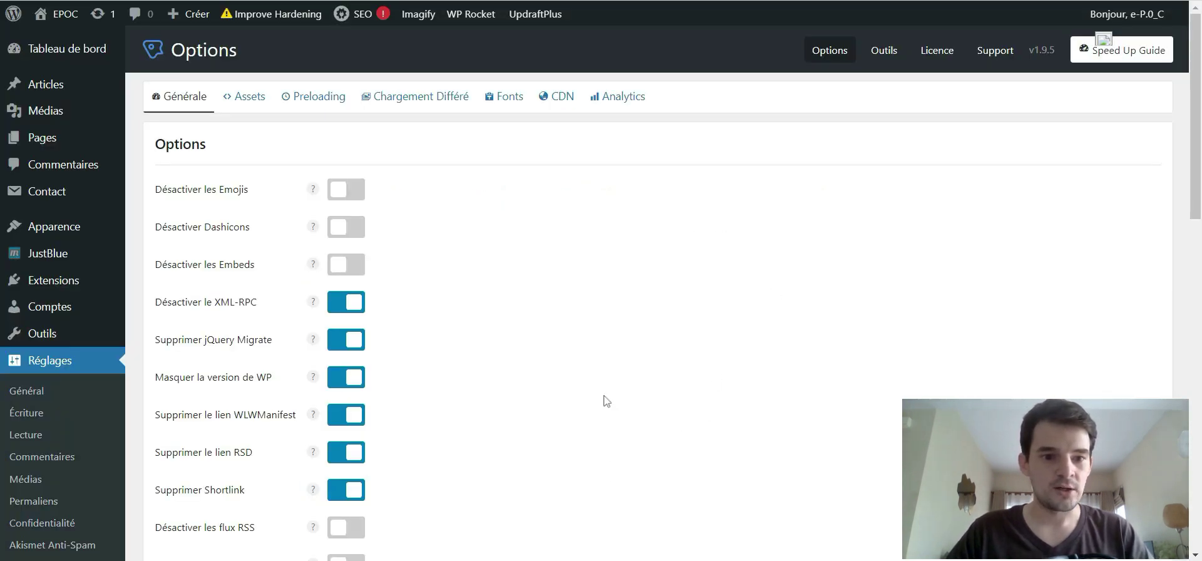
Step: Review the general Perfmatters options in WordPress, from XML-RPC and jQuery Migrate down to the Login URL section
scroll(604, 401, "down", 1)
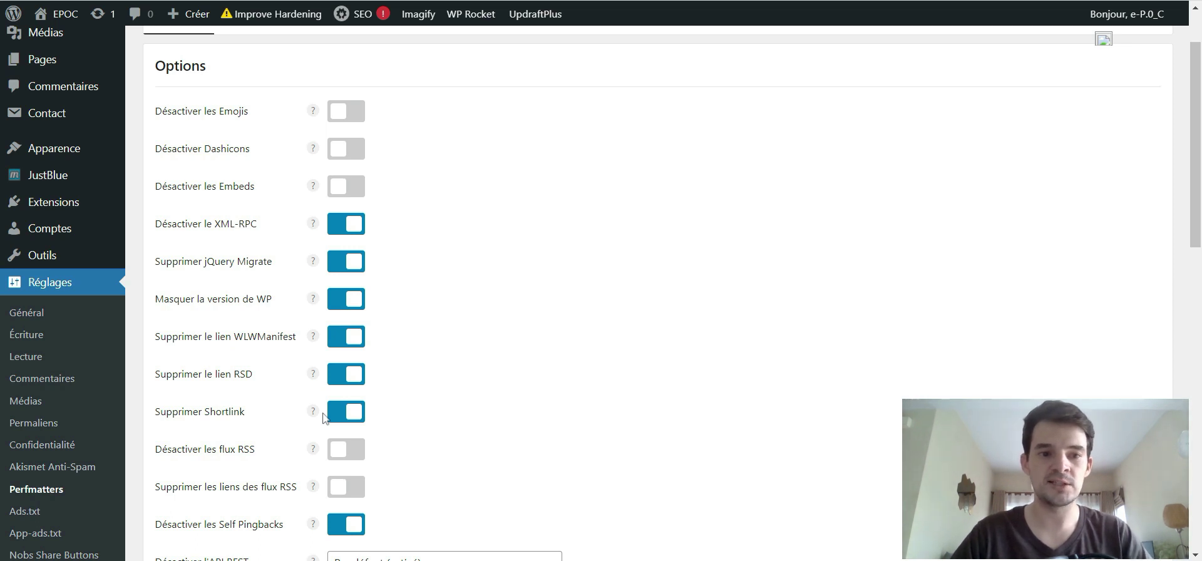
left_click_drag(268, 226, 156, 232)
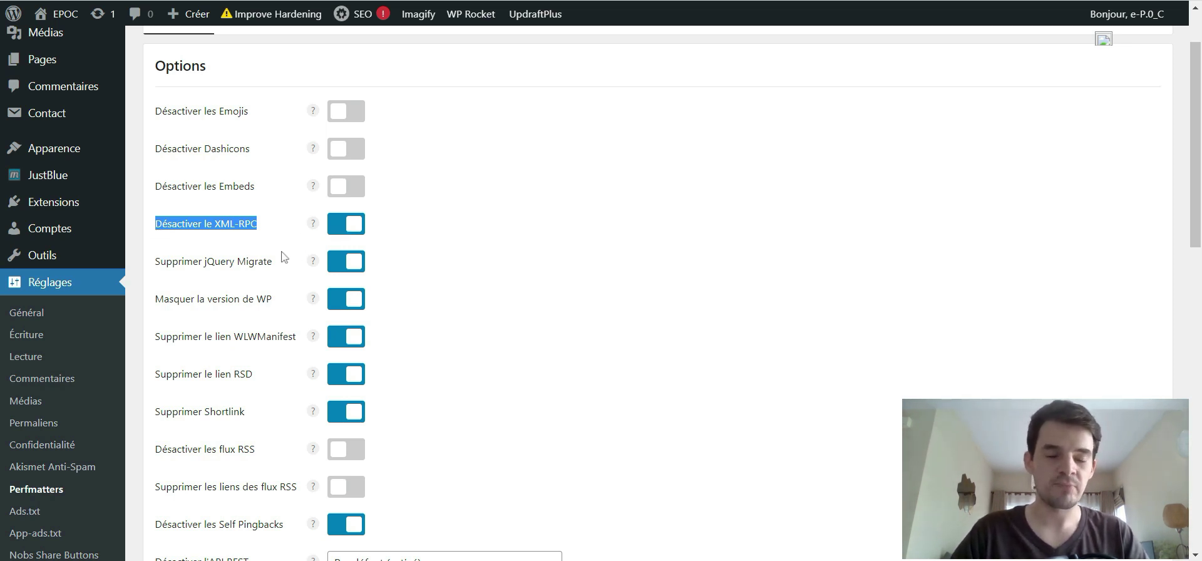
left_click_drag(280, 270, 202, 268)
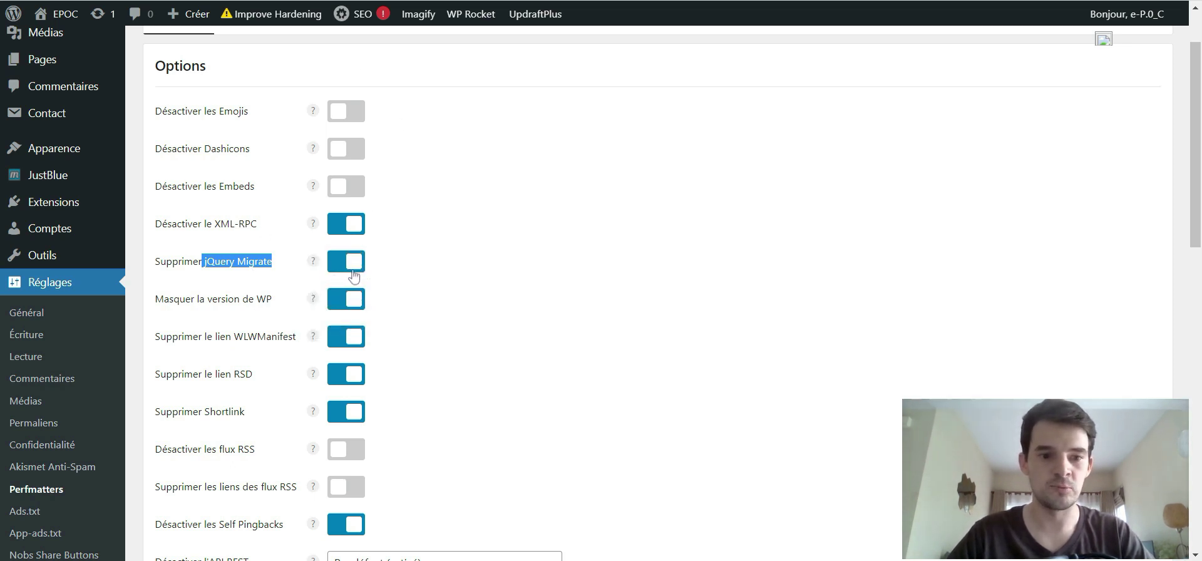
scroll(354, 270, "down", 1)
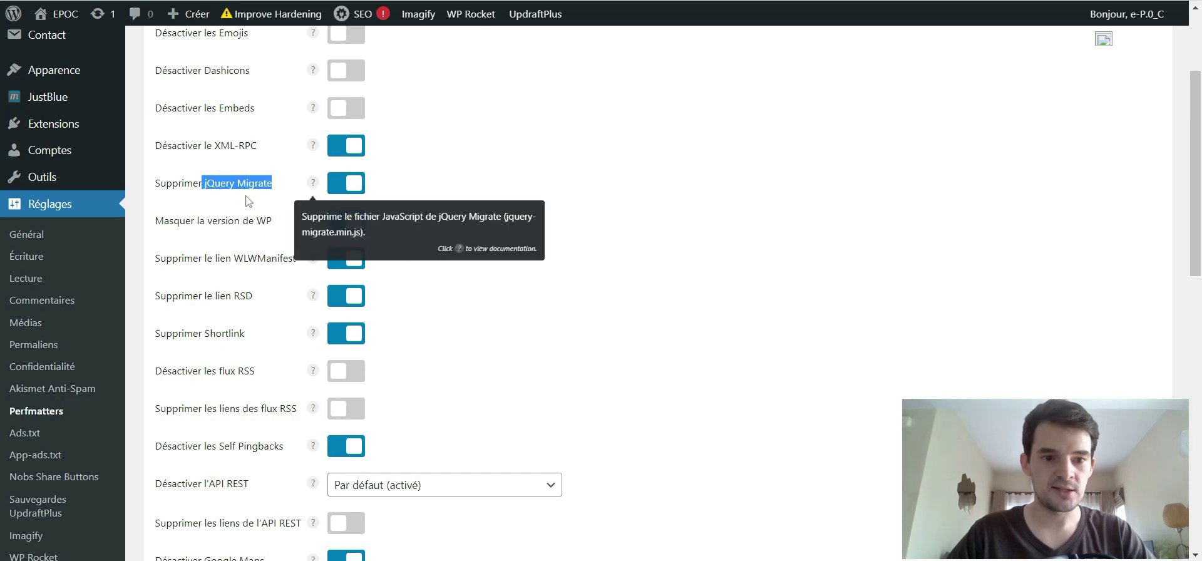
scroll(354, 326, "down", 4)
scroll(559, 316, "down", 1)
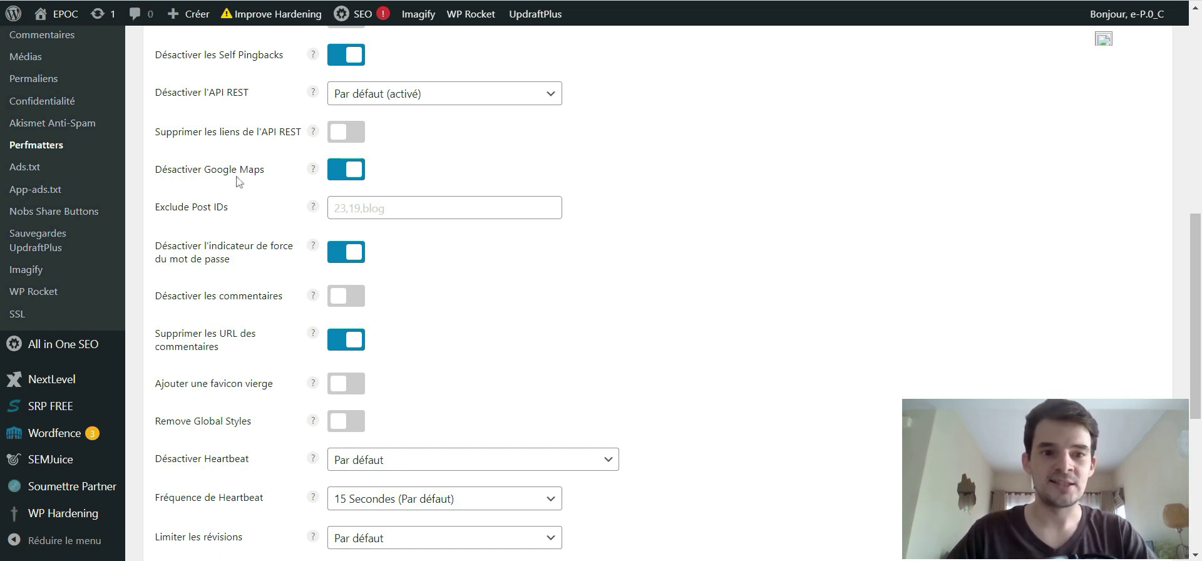
scroll(276, 174, "down", 1)
scroll(280, 174, "down", 4)
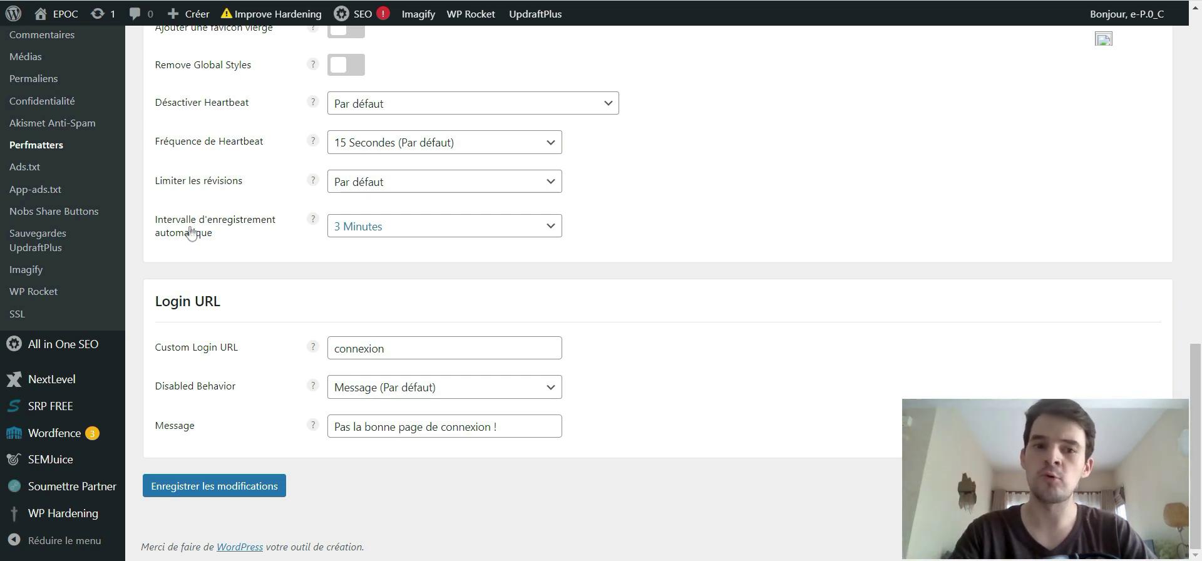
Step: Examine the available choices and help for the Heartbeat frequency, leaving the setting as it is
left_click(448, 151)
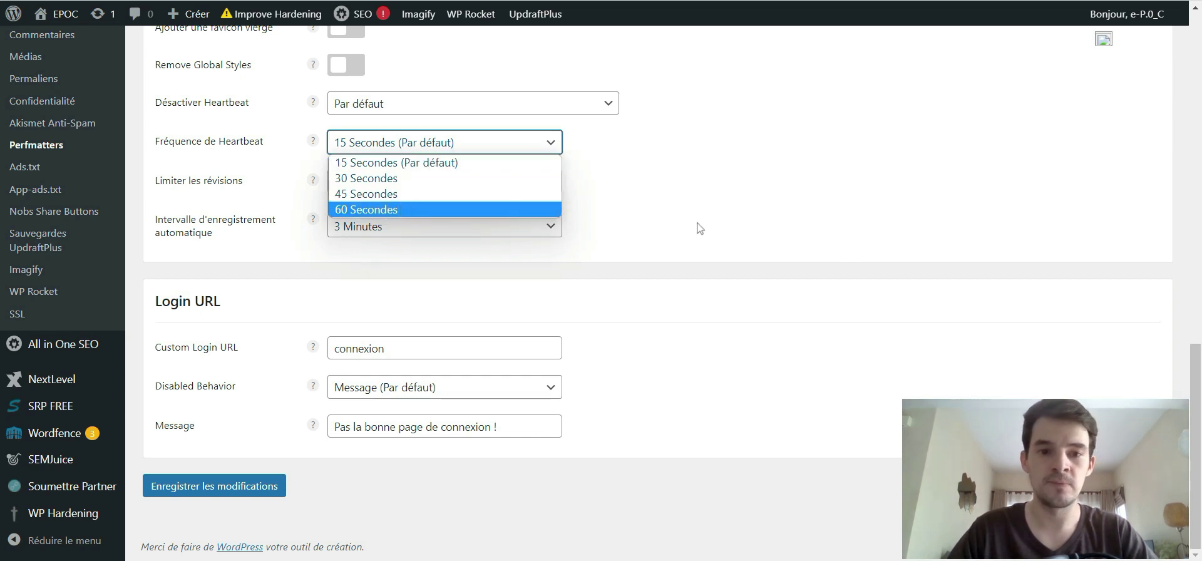
left_click(486, 151)
left_click(457, 149)
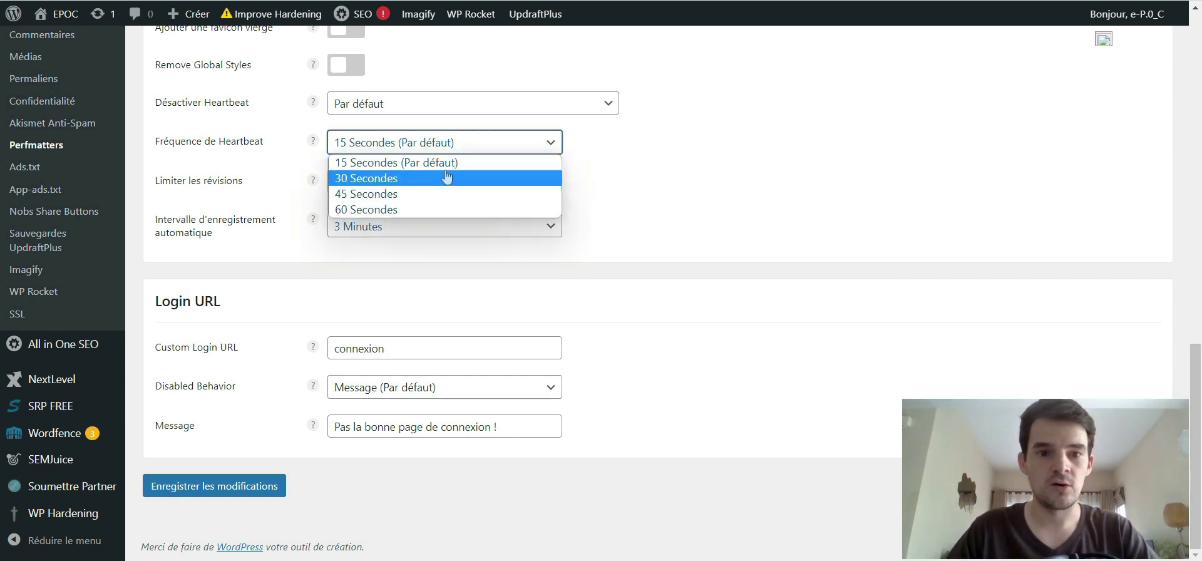
left_click(689, 155)
scroll(571, 172, "up", 1)
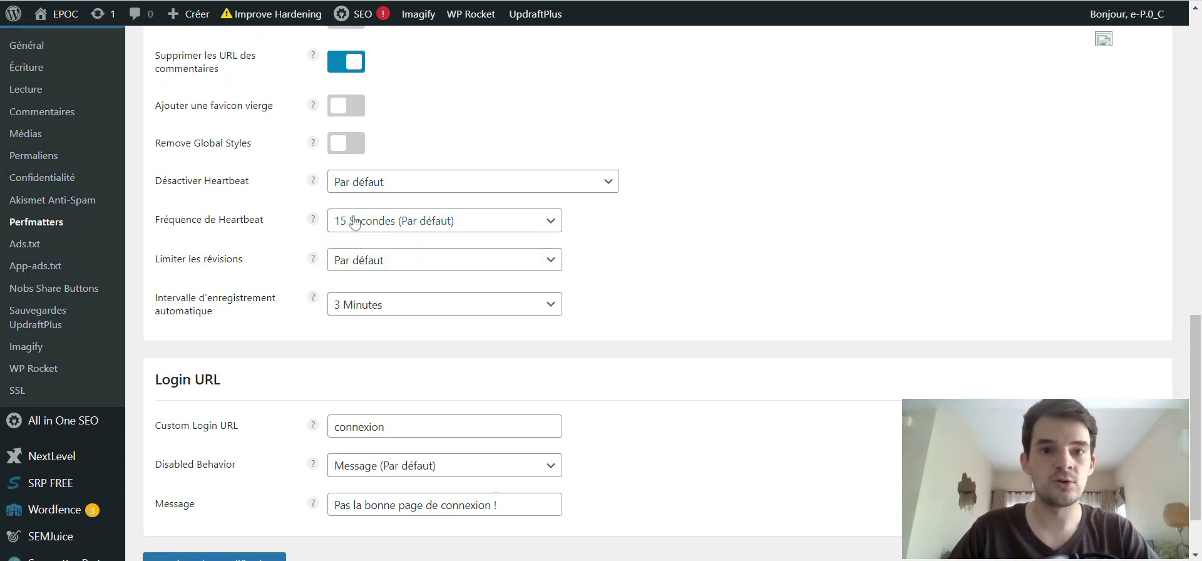
mouse_move(477, 10)
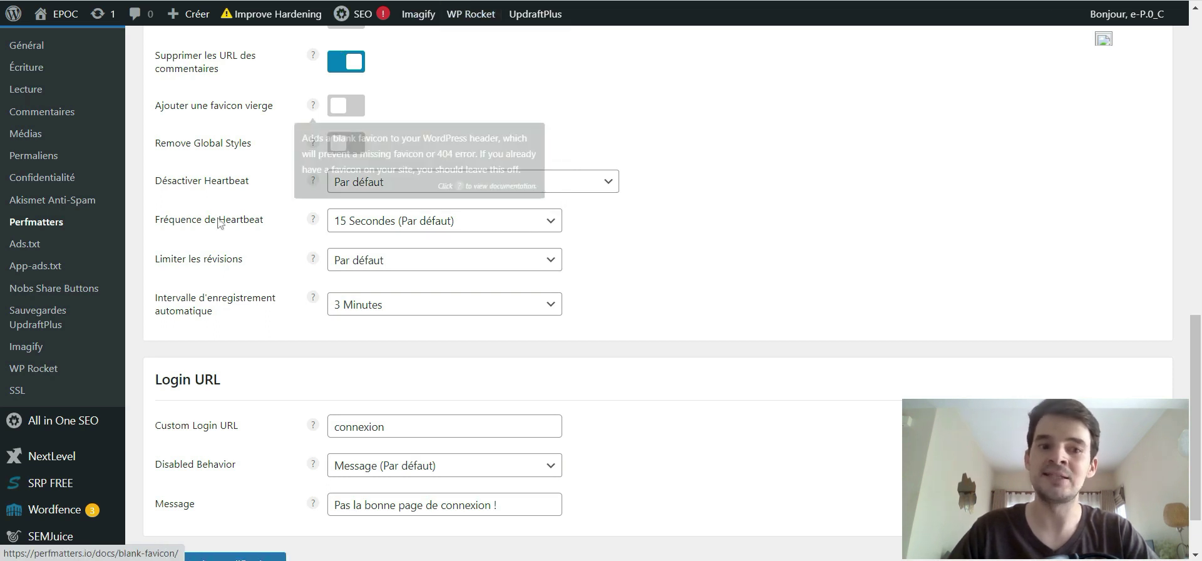
mouse_move(316, 220)
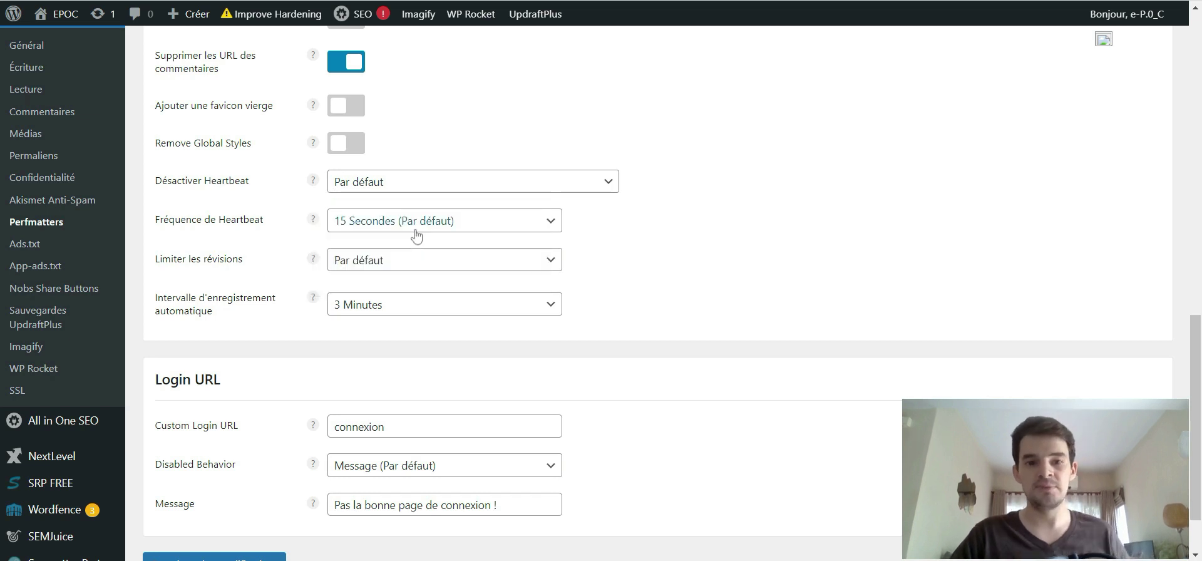
left_click(465, 225)
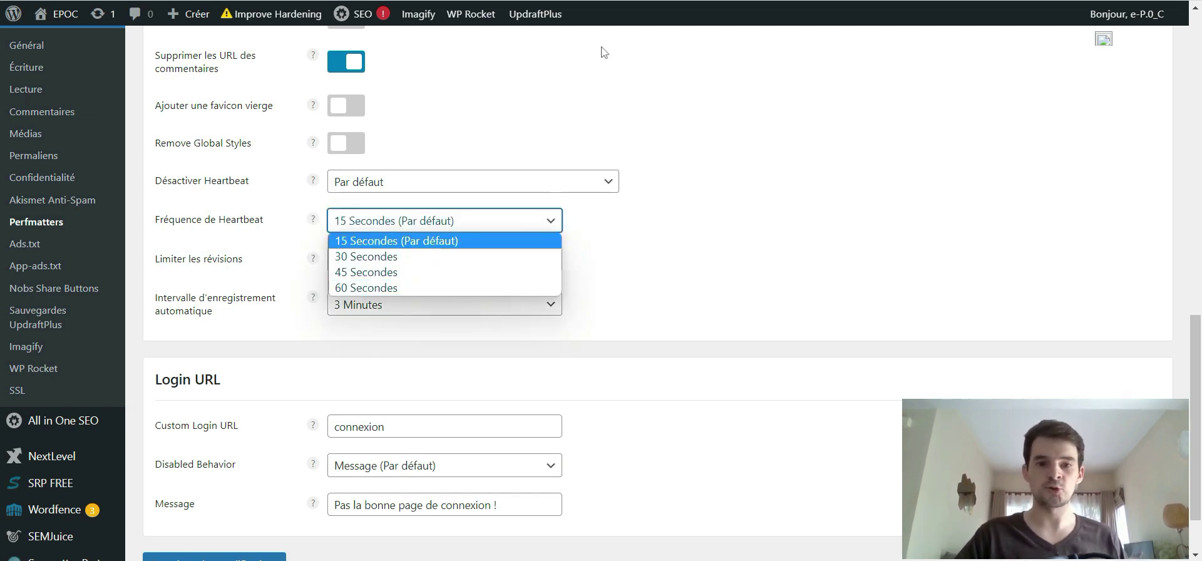
left_click(675, 244)
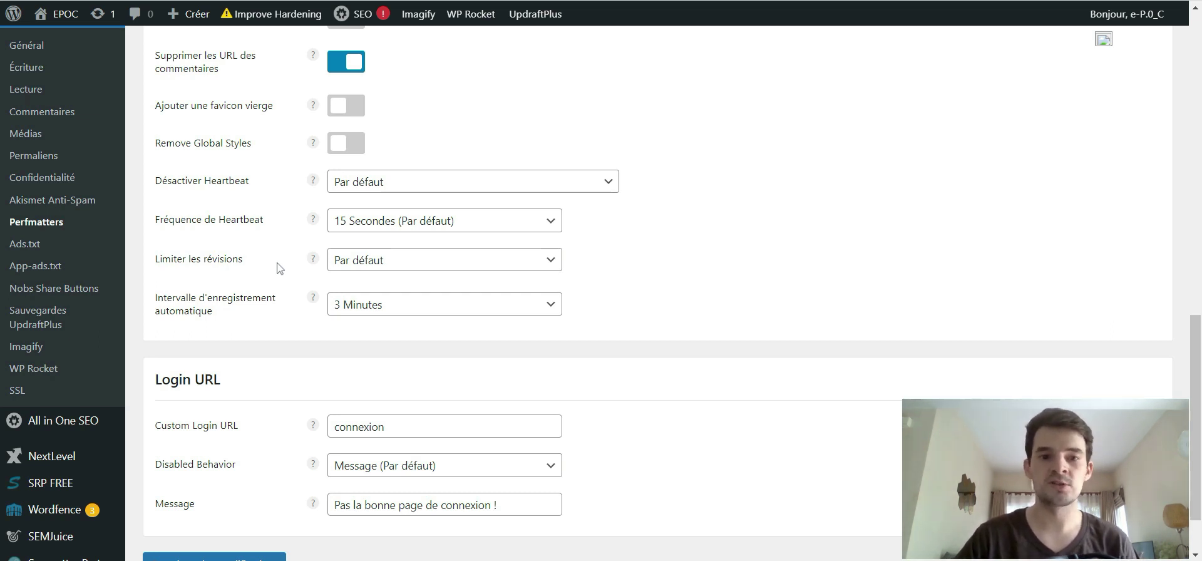
Step: Examine the available choices for limiting post revisions without selecting another one
left_click(380, 270)
left_click(398, 268)
left_click(374, 271)
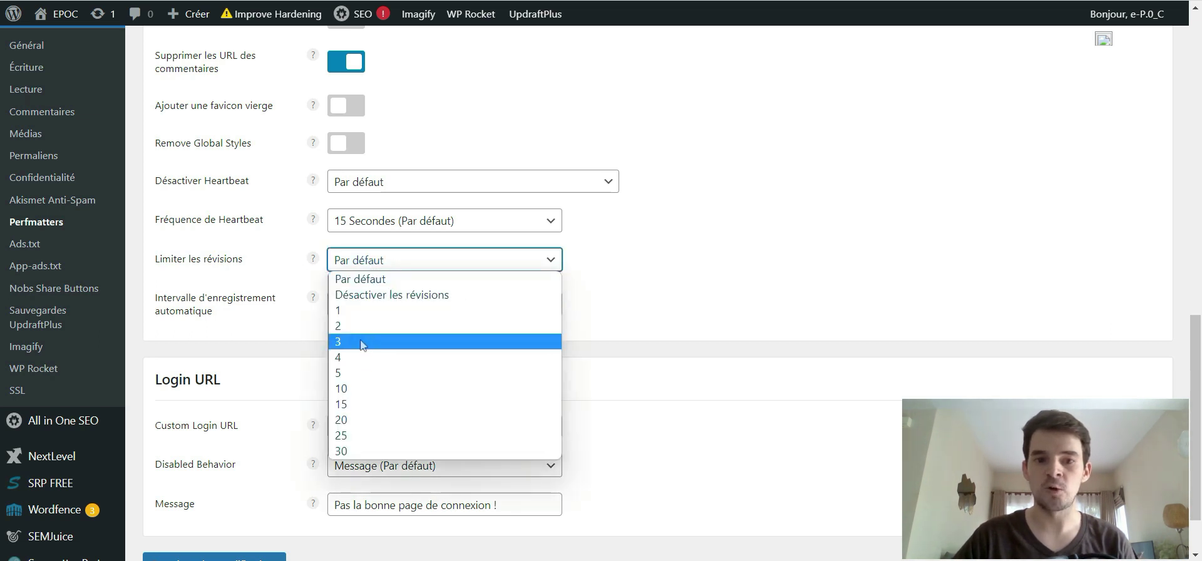
left_click(645, 234)
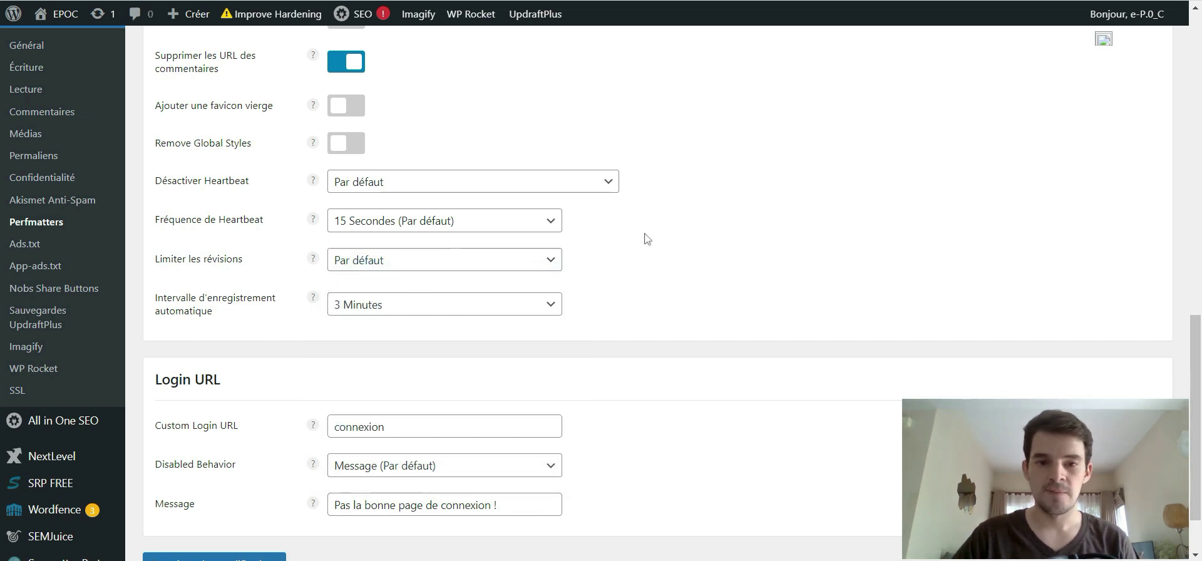
left_click(362, 262)
Step: Examine the available choices for the autosave interval without selecting another one
scroll(163, 232, "down", 1)
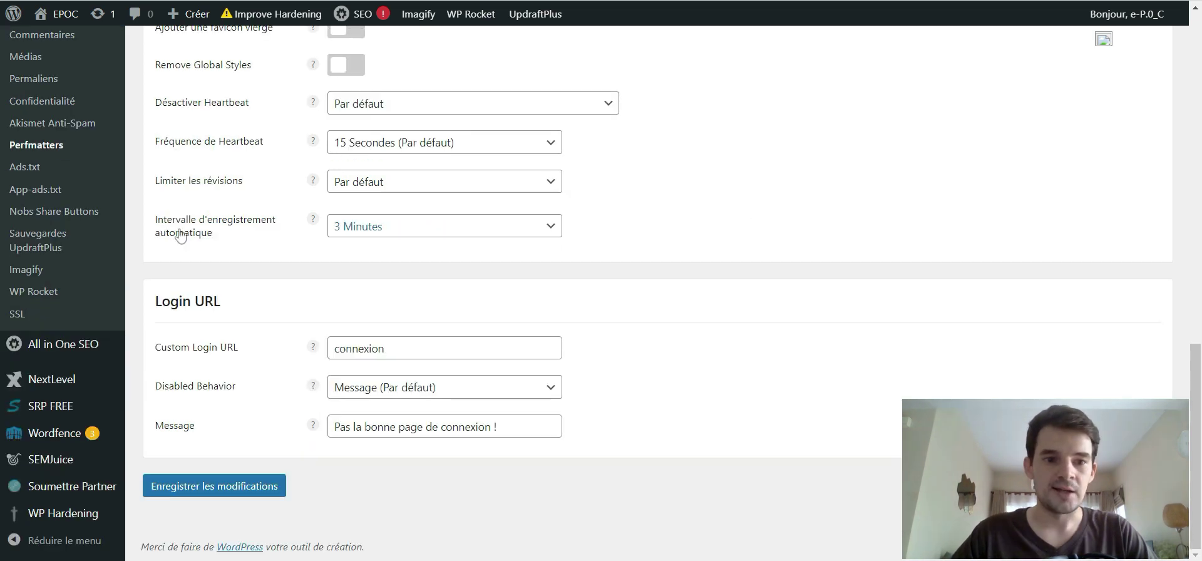
left_click(348, 235)
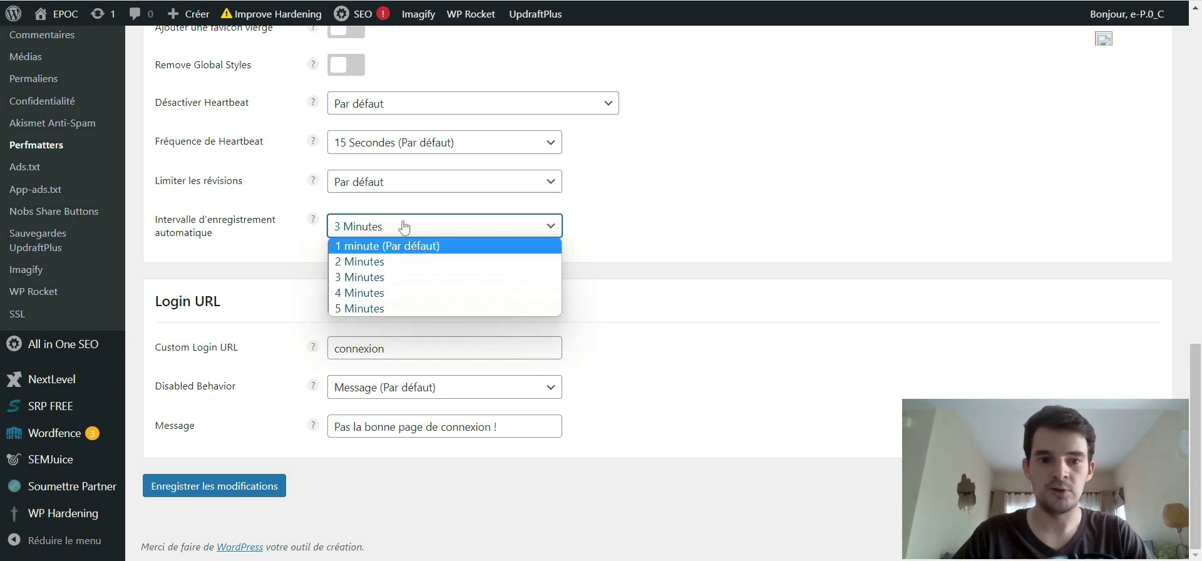
left_click(384, 231)
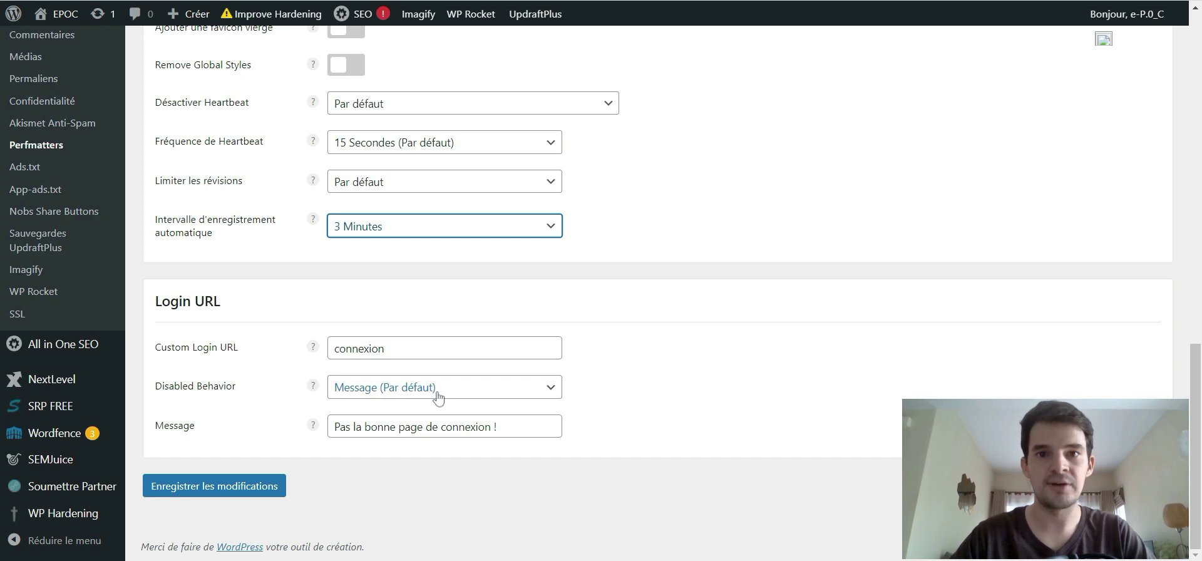
Step: Open the Perfmatters Assets settings and check the Gestionnaire de script option
scroll(558, 230, "up", 15)
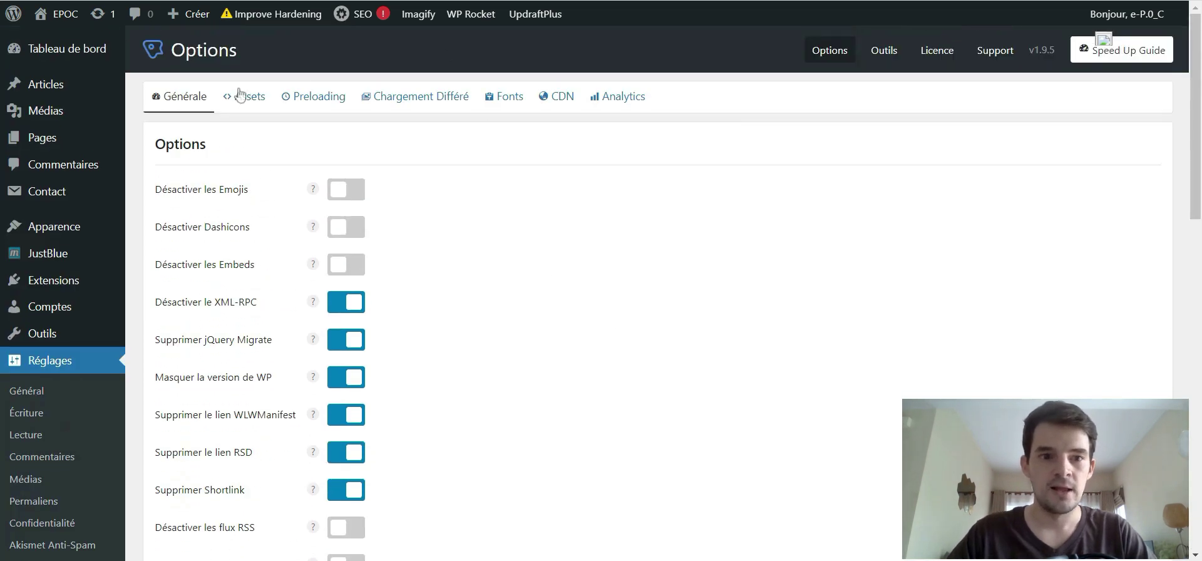
left_click(239, 94)
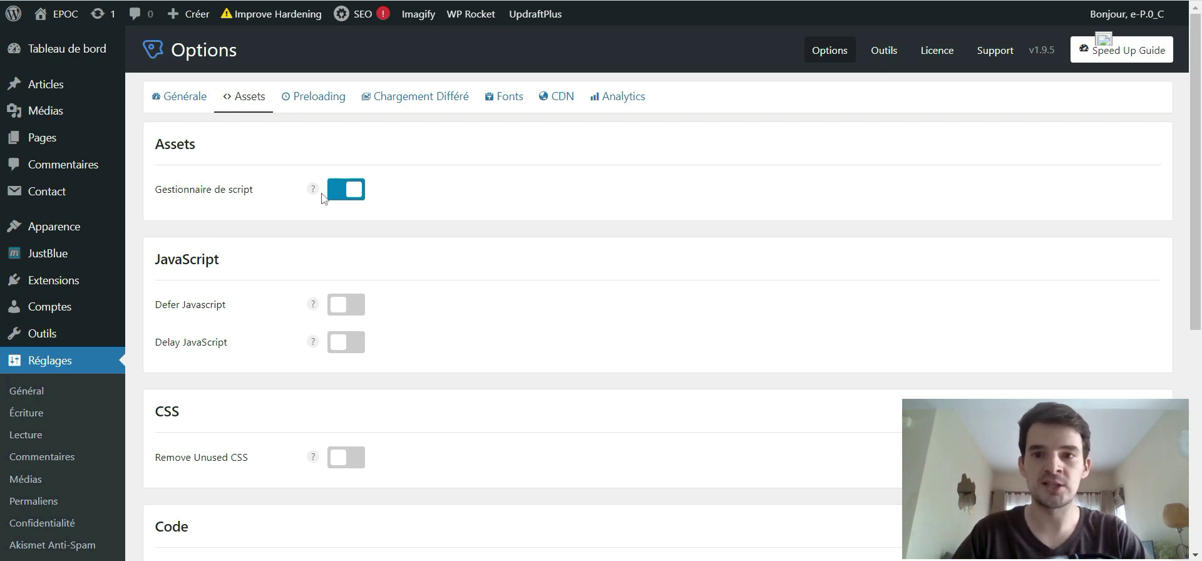
mouse_move(316, 198)
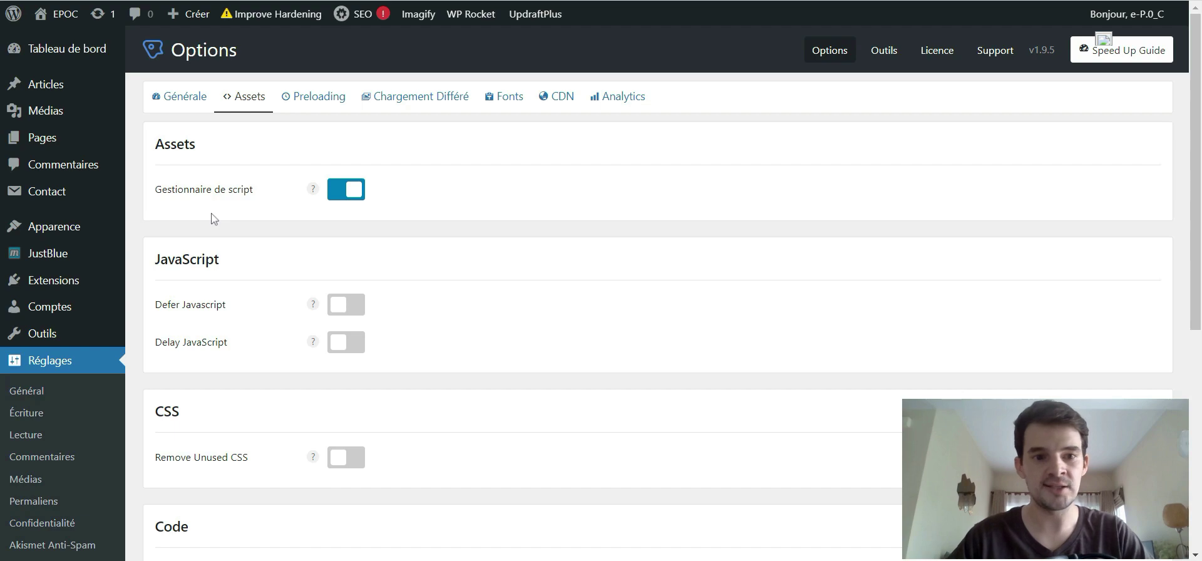
Step: Switch to the EPOC site's homepage and open the Perfmatters script manager for it
key("ctrl+Tab")
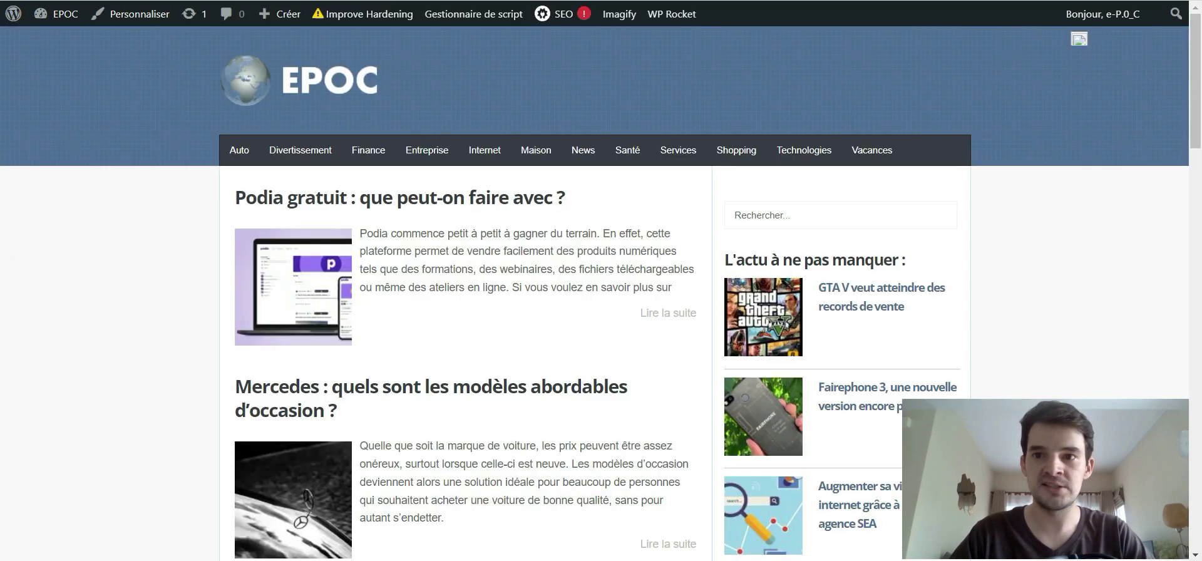
scroll(175, 249, "down", 6)
scroll(658, 375, "up", 6)
left_click(458, 23)
scroll(478, 258, "down", 3)
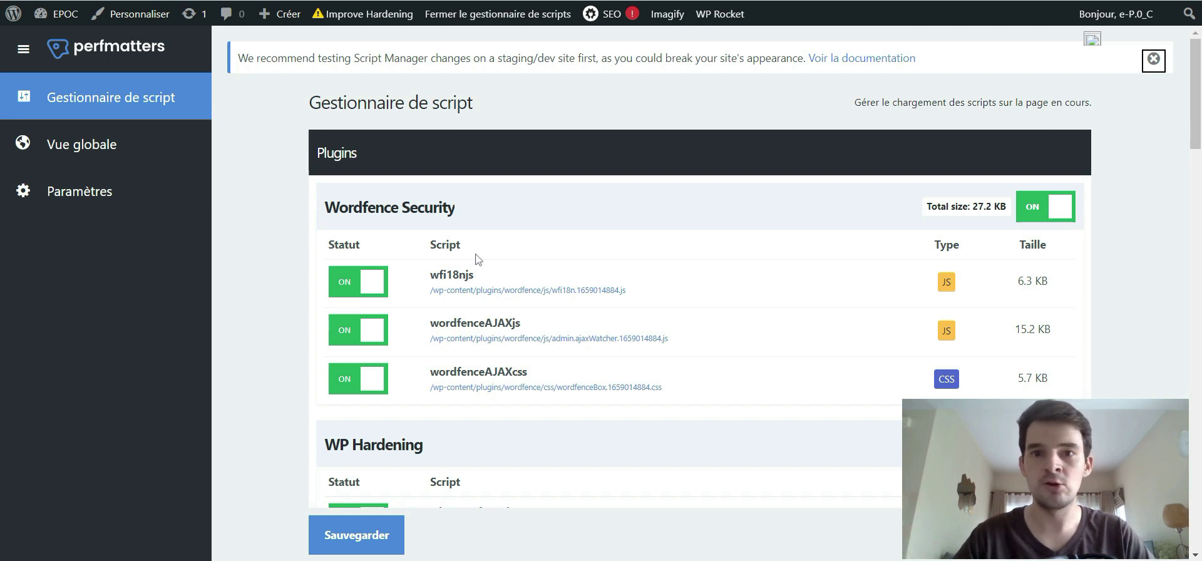
Step: Examine the plugin list in the script manager, especially the disabling rule and exceptions for Nobs Share Buttons
scroll(478, 259, "down", 15)
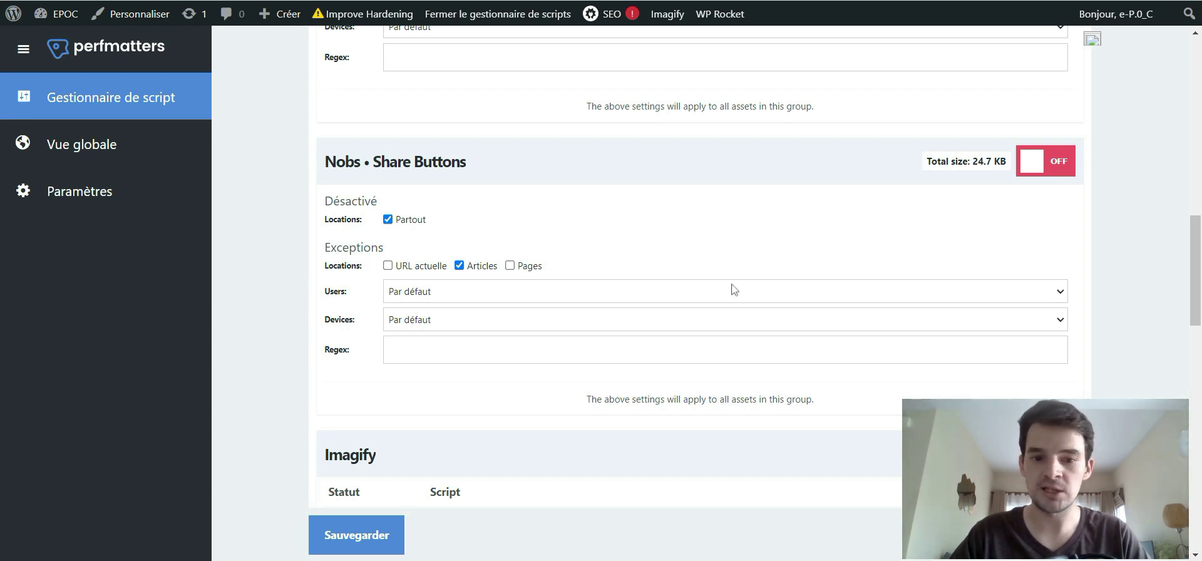
scroll(734, 289, "down", 6)
scroll(734, 293, "up", 6)
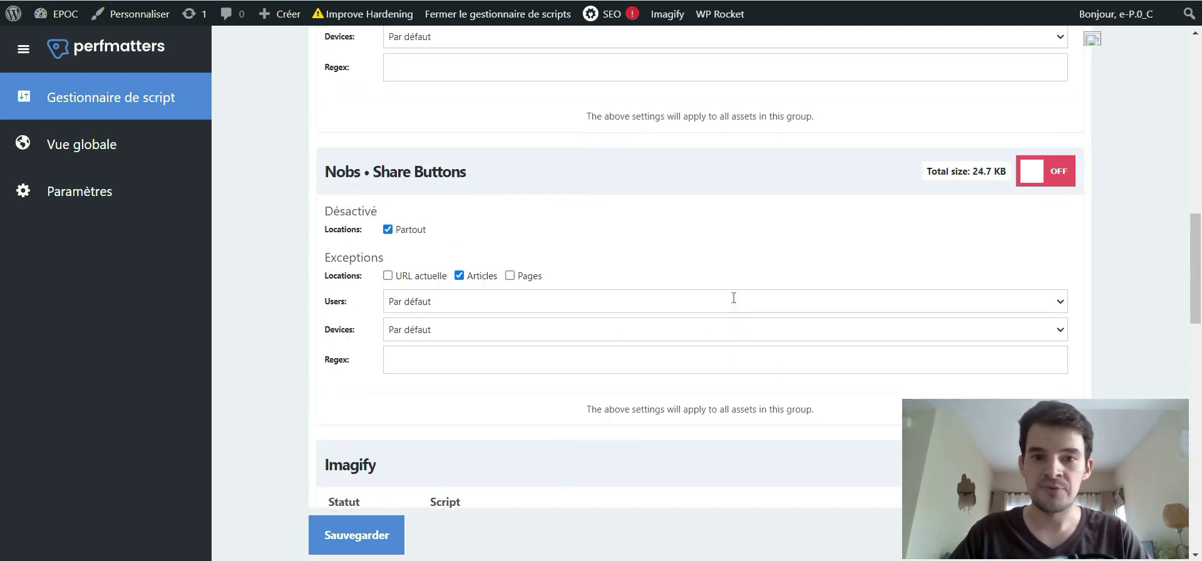
Step: Examine the script manager's plugin entries, comparing the disabling rules of Contact Form 7 and Nobs Share Buttons with the active plugins
scroll(720, 298, "up", 3)
scroll(939, 125, "down", 2)
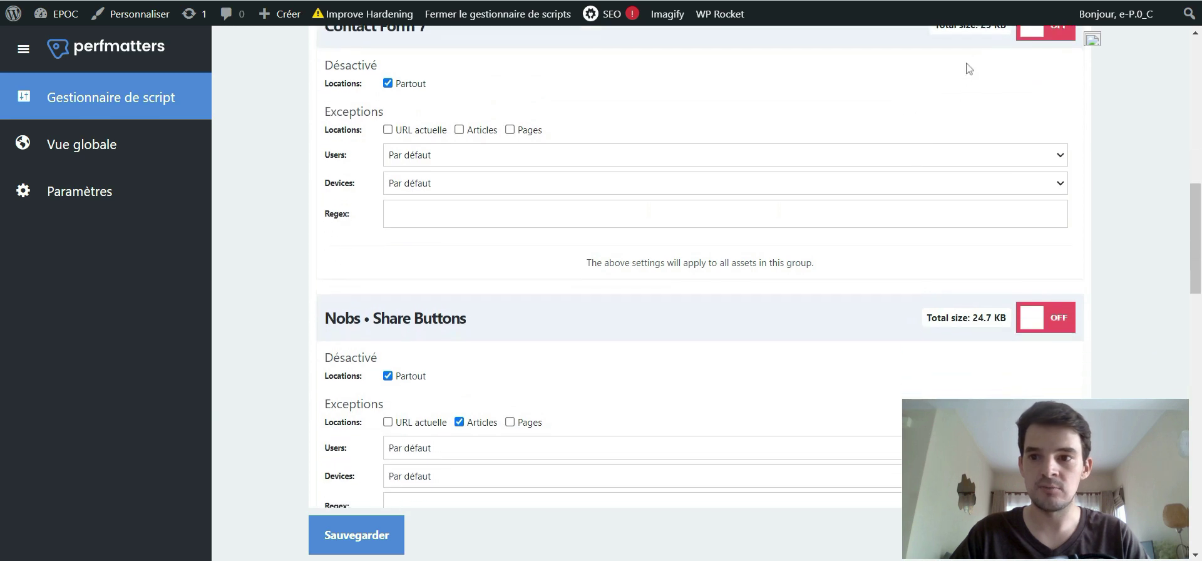
scroll(963, 127, "up", 2)
scroll(977, 163, "down", 1)
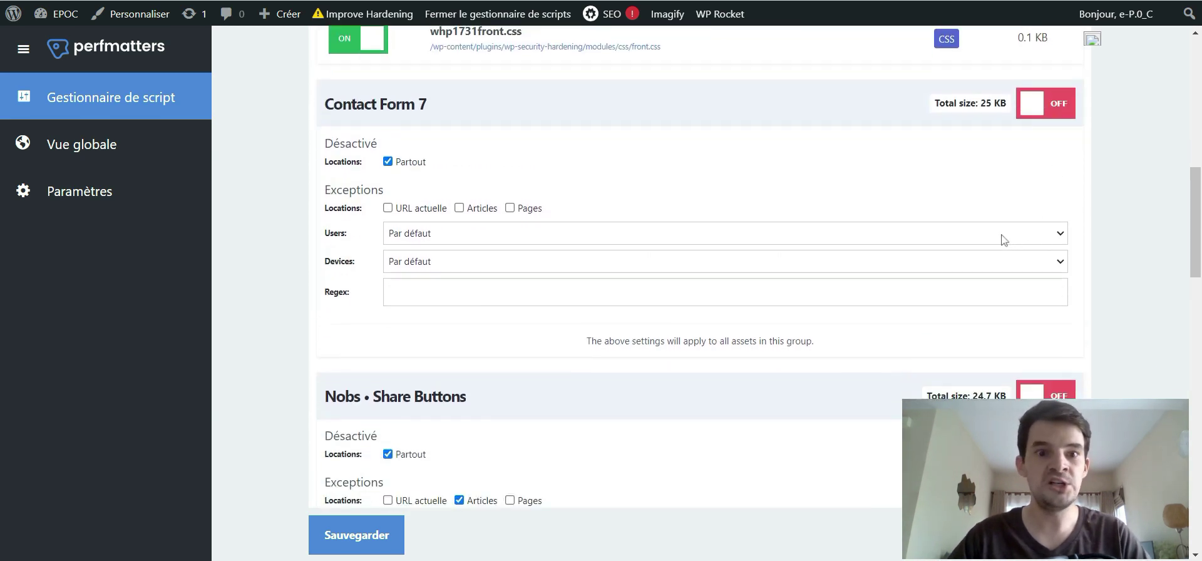
scroll(1008, 248, "up", 10)
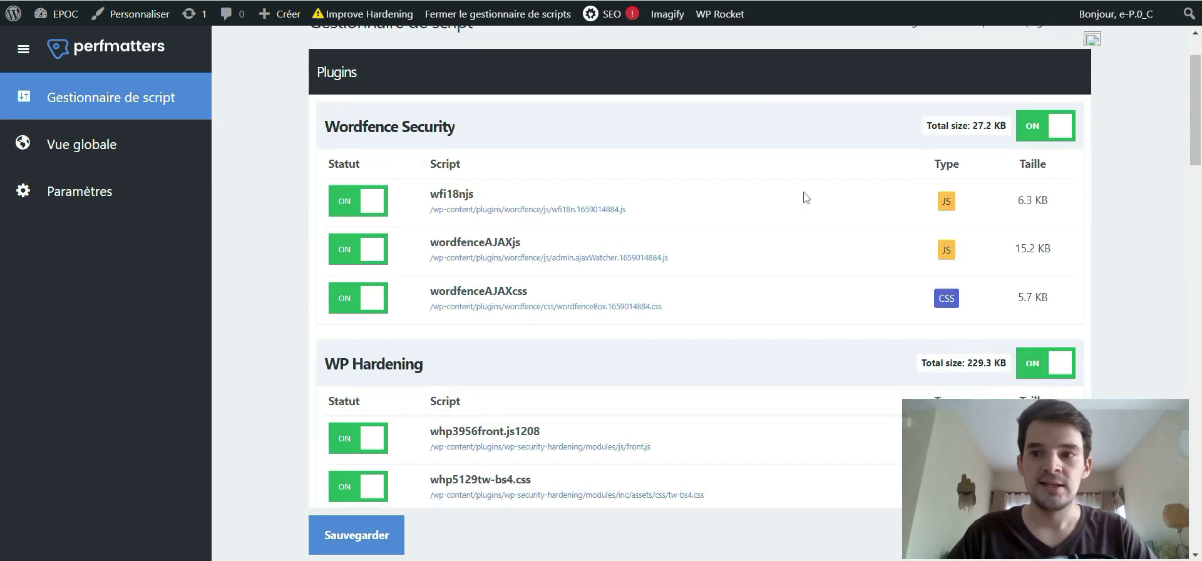
scroll(807, 199, "down", 10)
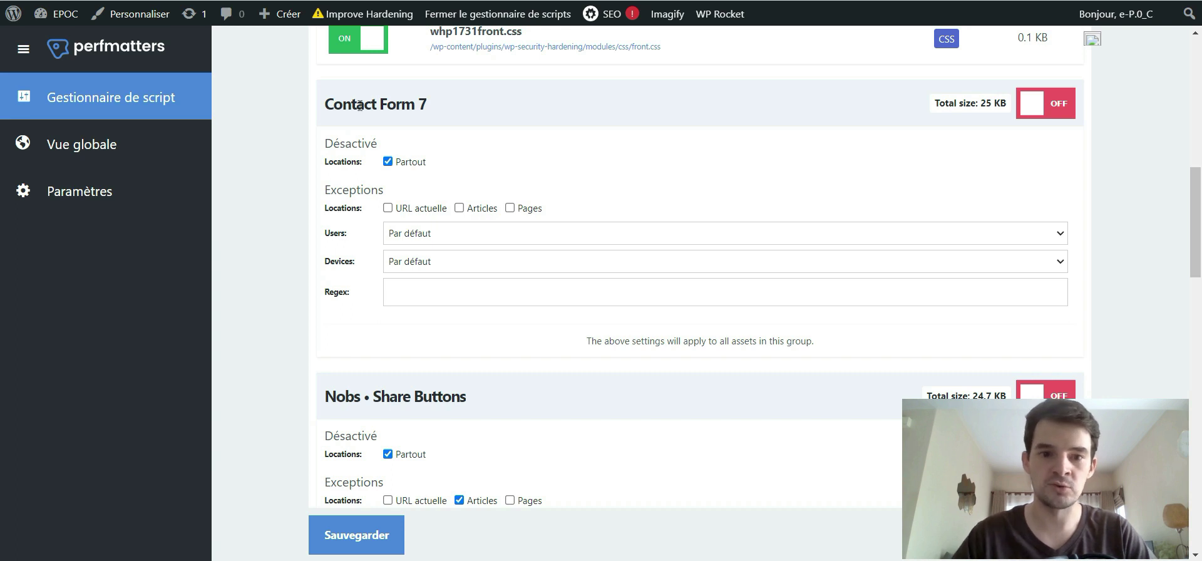
scroll(353, 118, "down", 4)
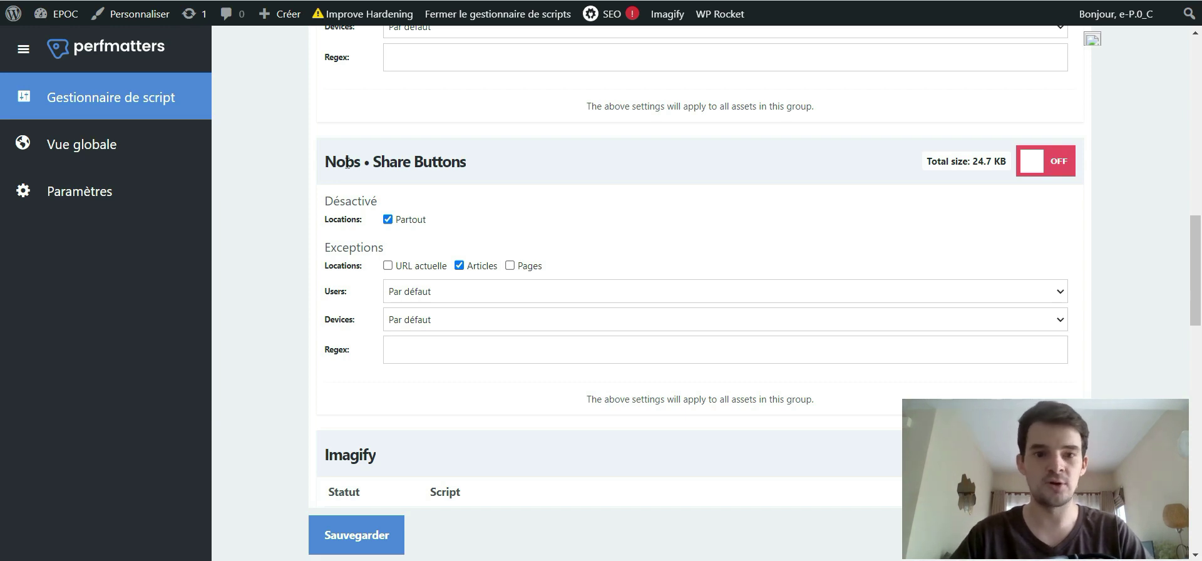
Step: Examine the All in One SEO and Misc scripts in the script manager, especially the google-recaptcha disabling rule and exceptions
scroll(569, 271, "down", 15)
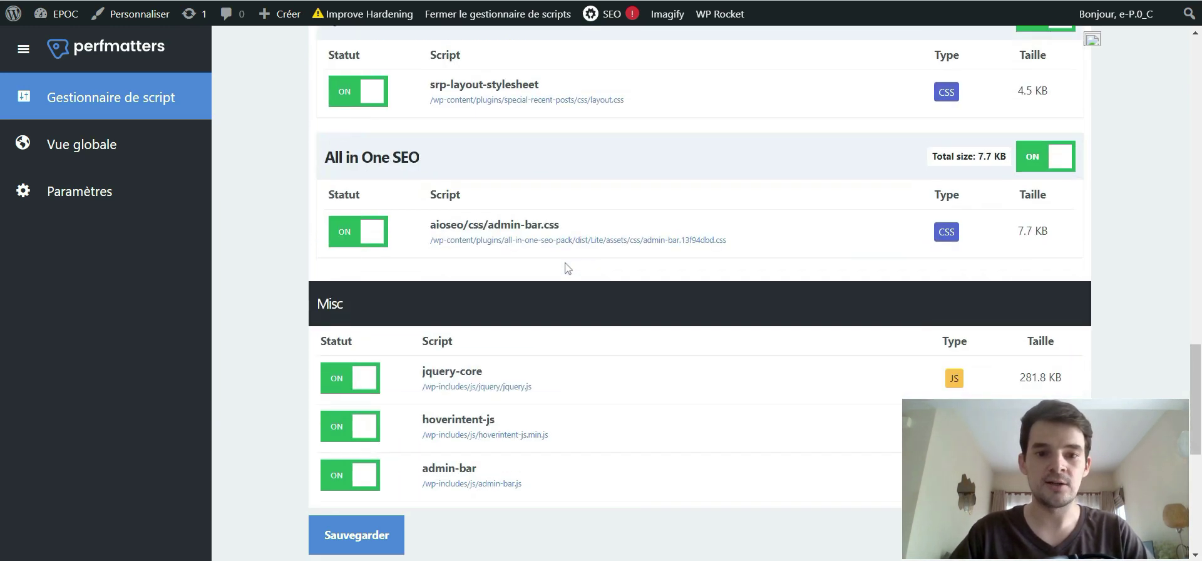
scroll(539, 301, "down", 3)
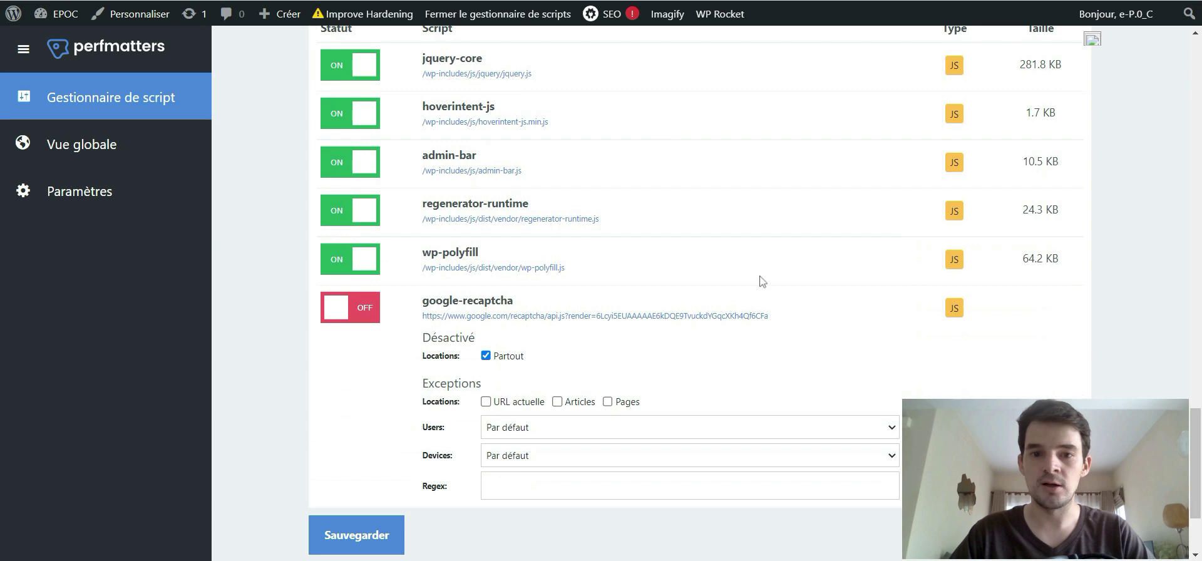
scroll(549, 293, "up", 6)
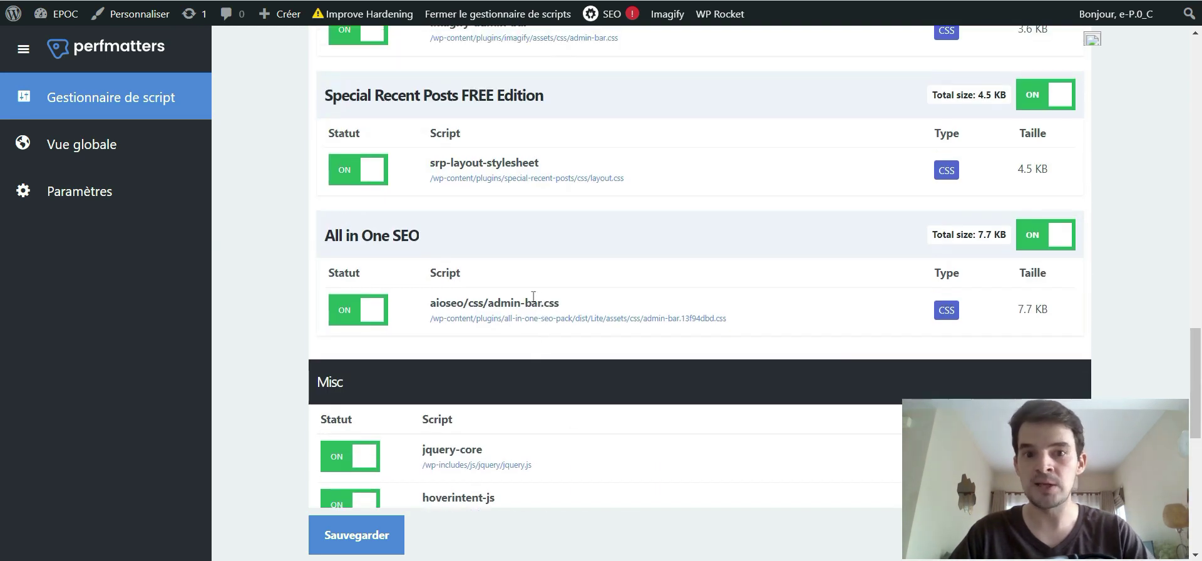
scroll(529, 266, "down", 7)
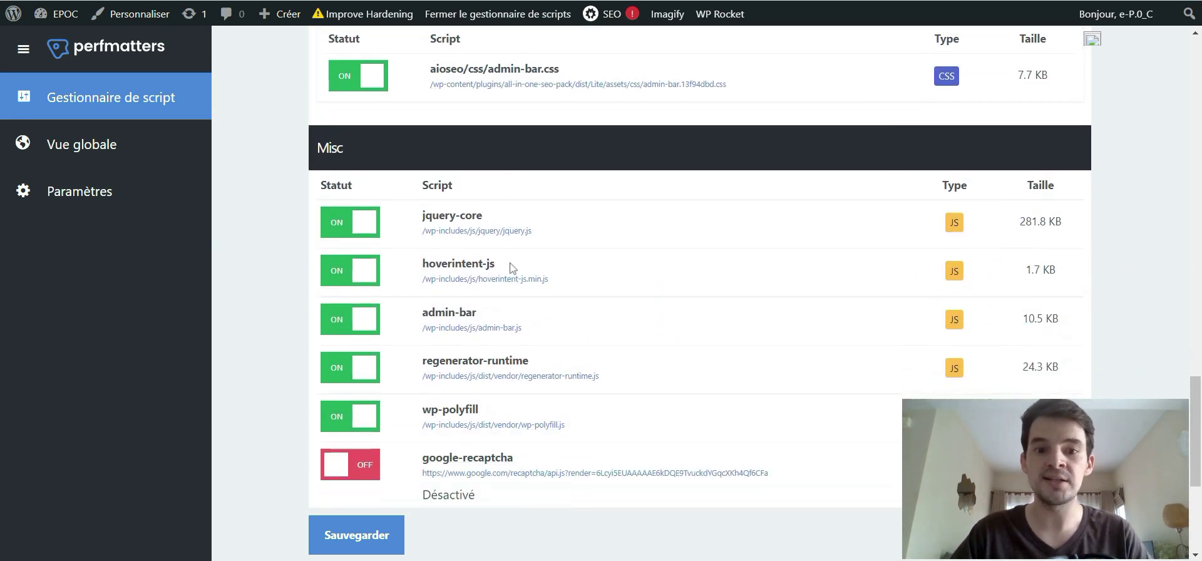
scroll(644, 349, "up", 3)
scroll(572, 351, "down", 3)
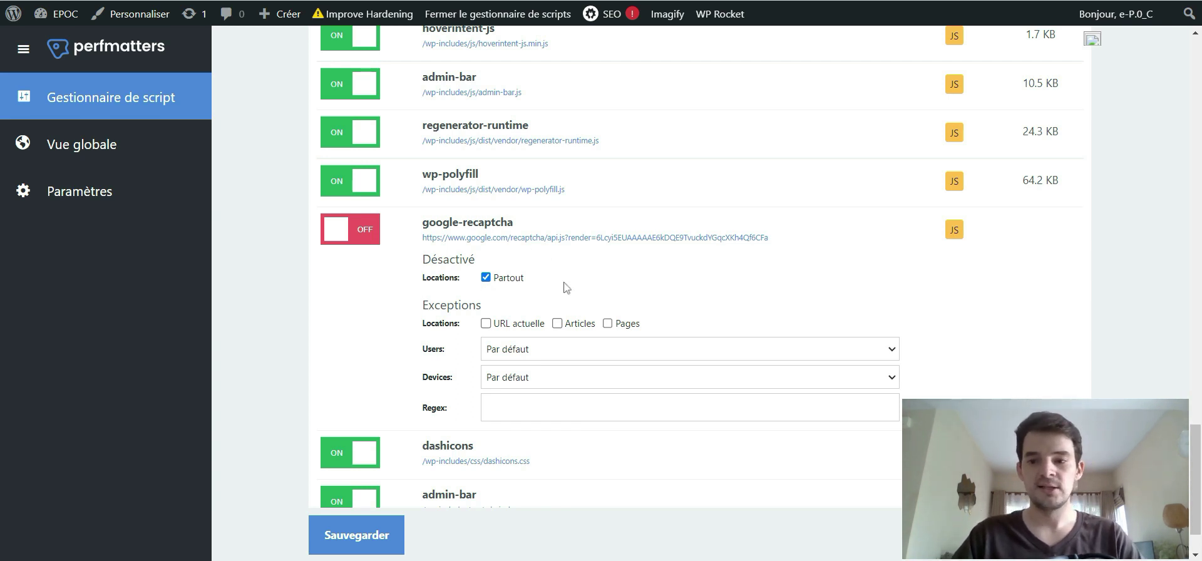
scroll(696, 196, "up", 6)
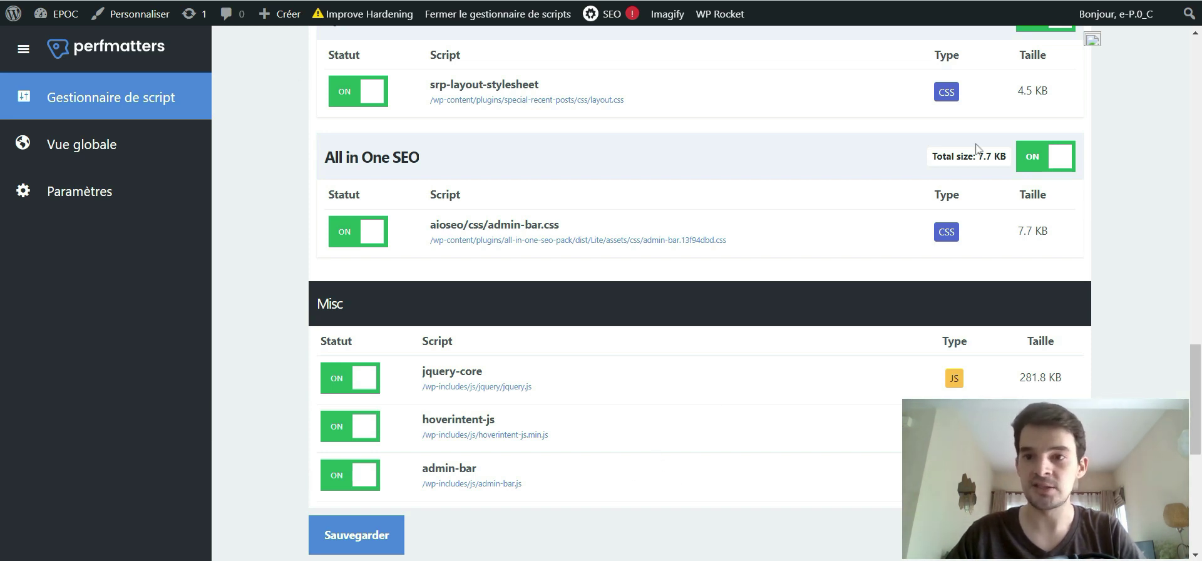
Step: Switch back to the Perfmatters options and open the Preloading settings
key("ctrl+Tab")
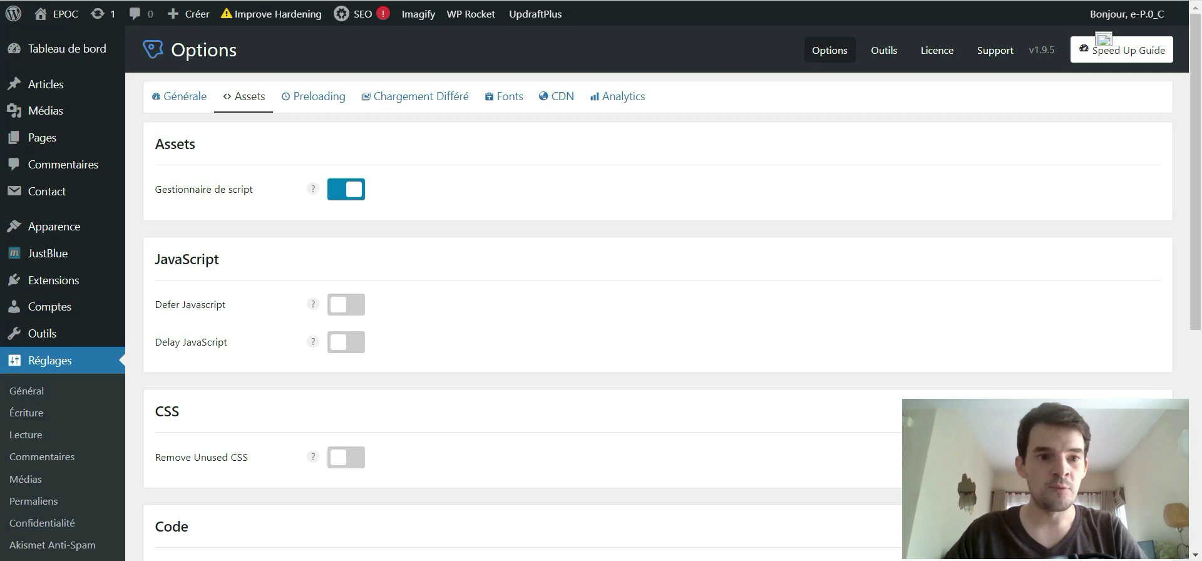
left_click(320, 98)
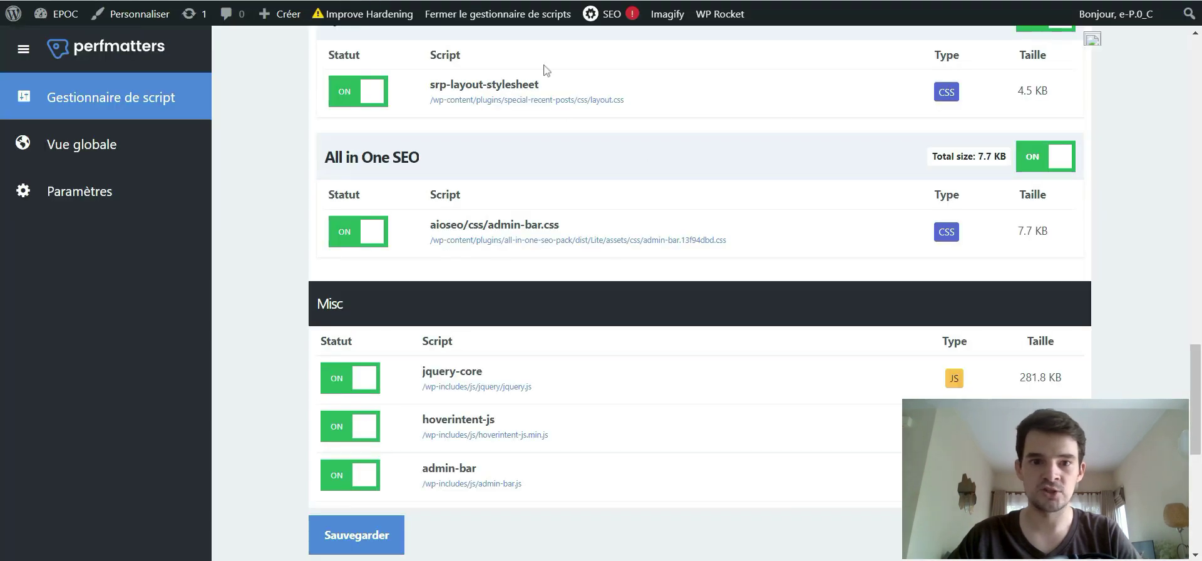
Step: Close the script manager on the EPOC homepage and look through the article "Podia gratuit : que peut-on faire avec ?"
left_click(505, 14)
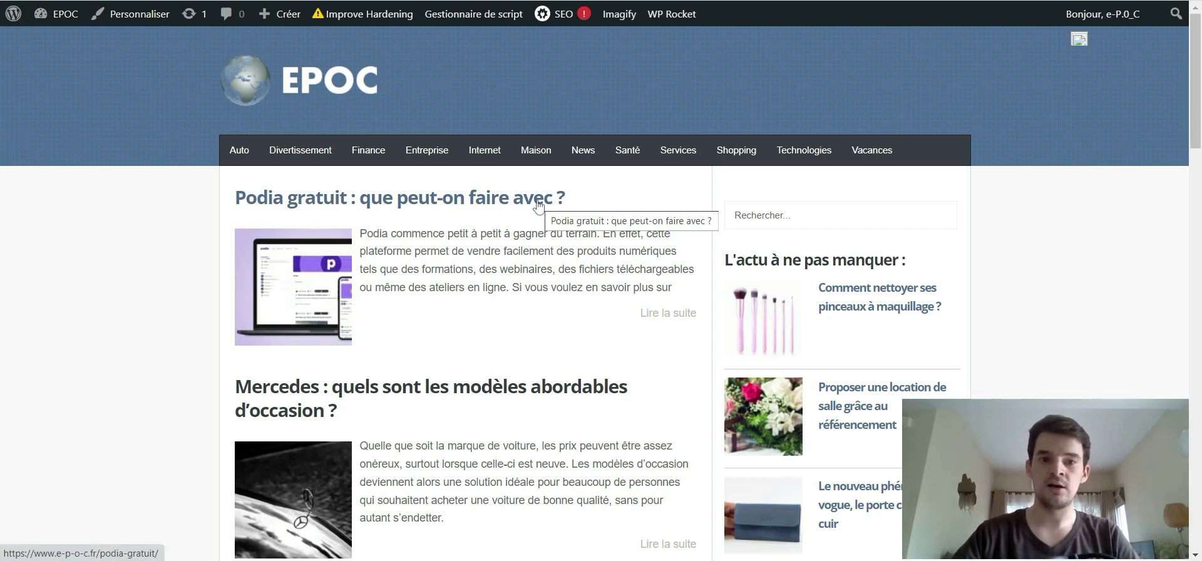
left_click(537, 204)
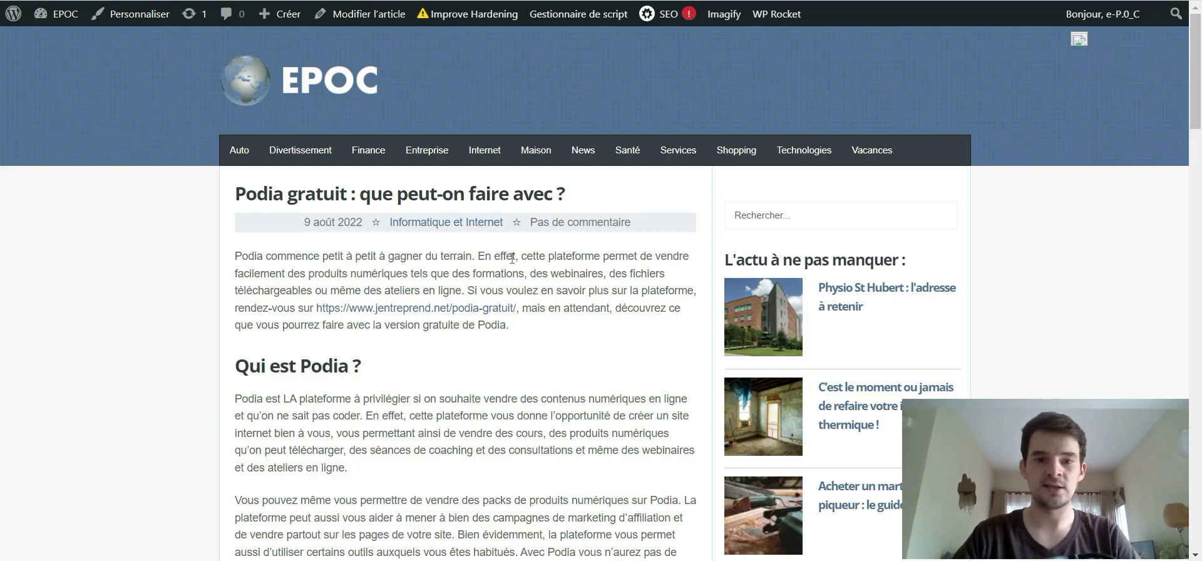
scroll(342, 293, "down", 15)
scroll(341, 293, "down", 5)
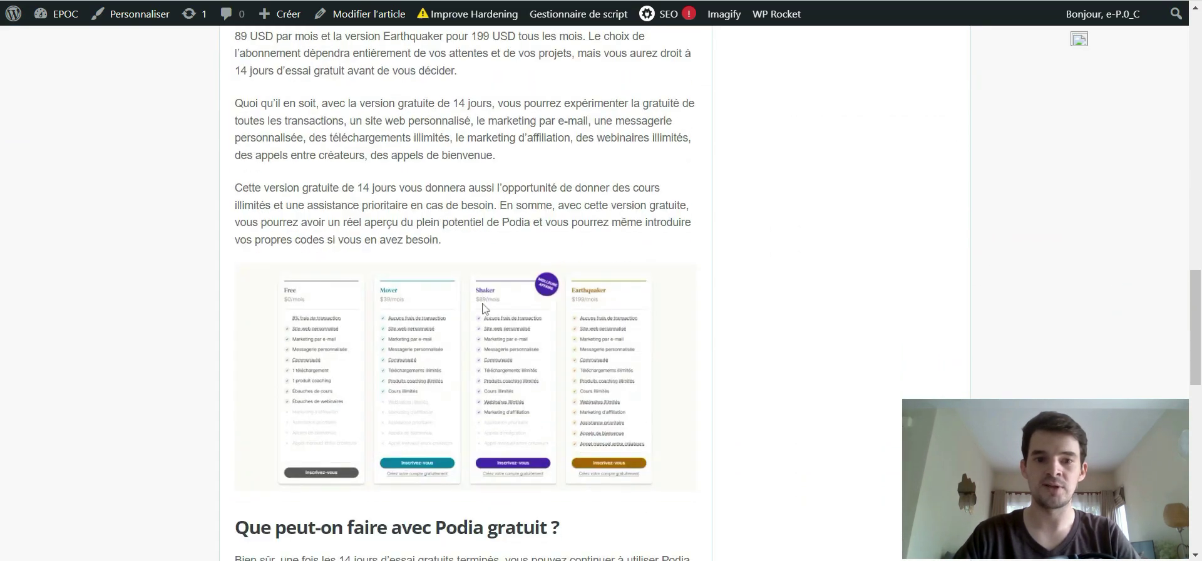
scroll(483, 308, "up", 20)
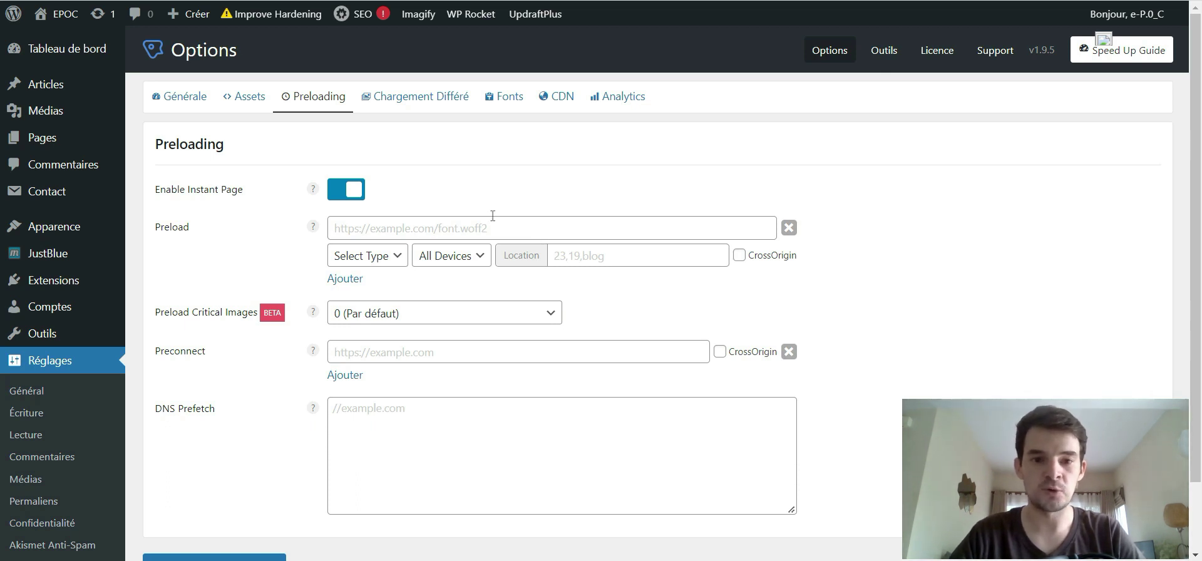
Step: Review the Perfmatters Preloading settings and the lazy-loading options under Chargement Différé
scroll(313, 181, "down", 1)
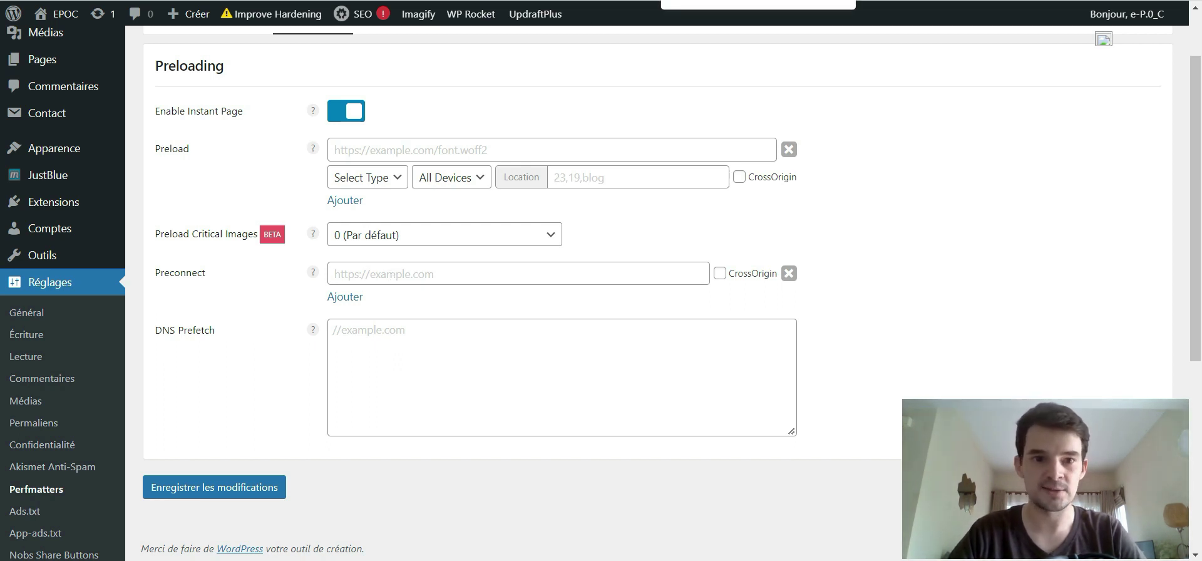
scroll(564, 250, "up", 2)
left_click(404, 95)
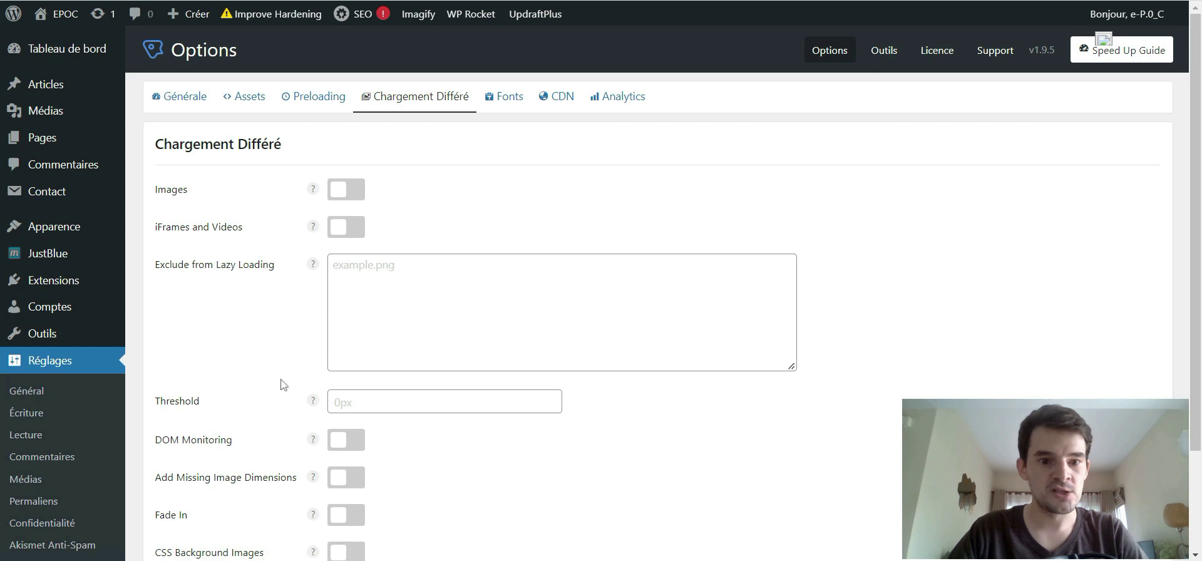
scroll(298, 482, "down", 3)
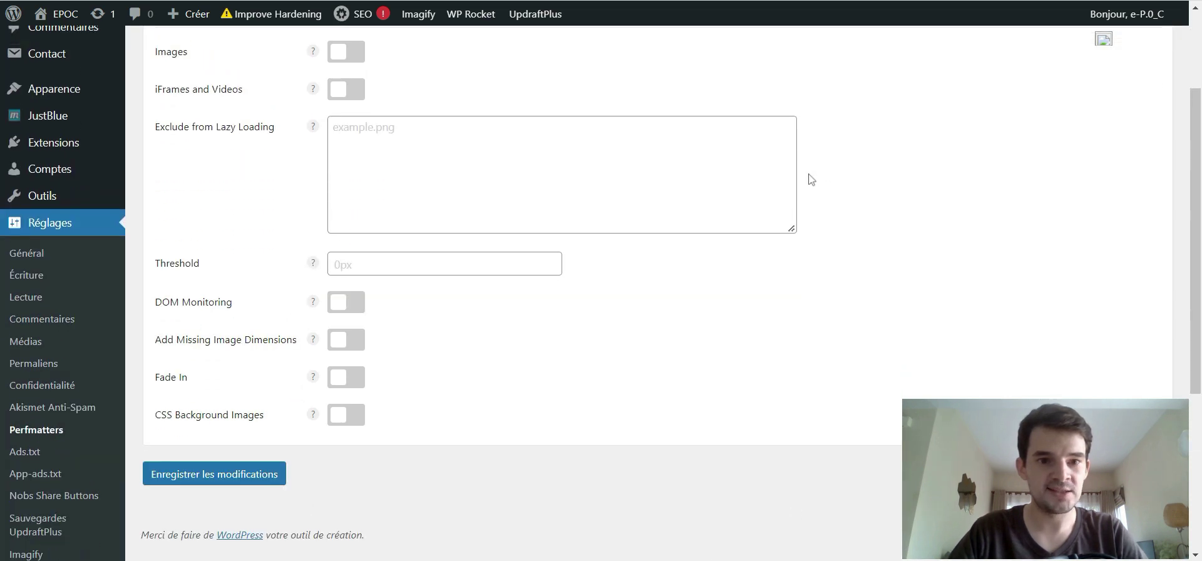
scroll(817, 175, "up", 3)
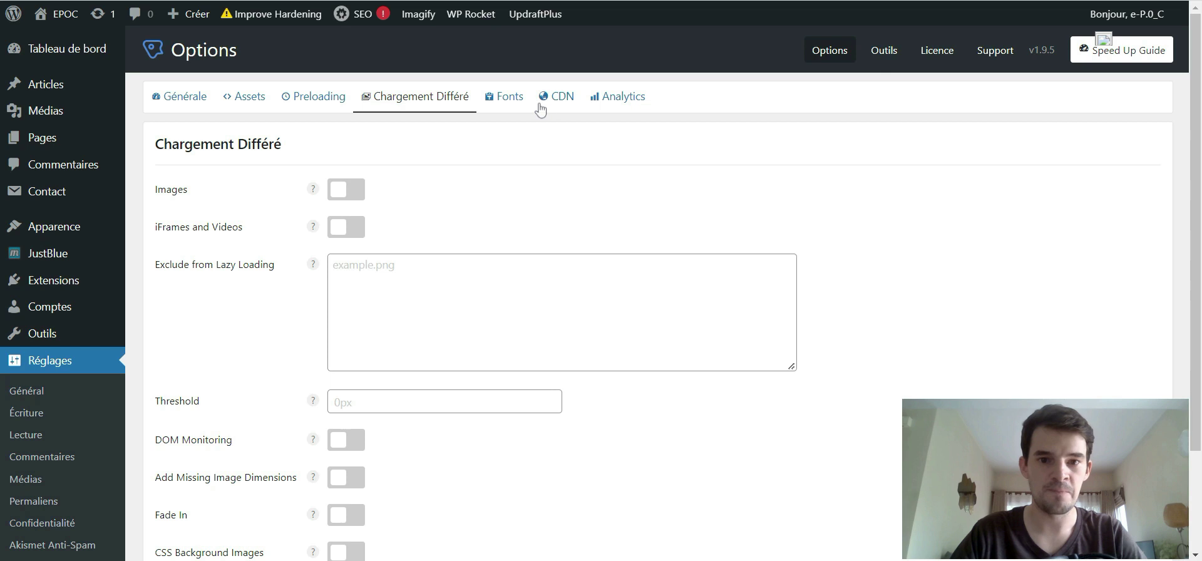
Step: Check the Perfmatters Fonts settings and open the CDN settings
left_click(506, 104)
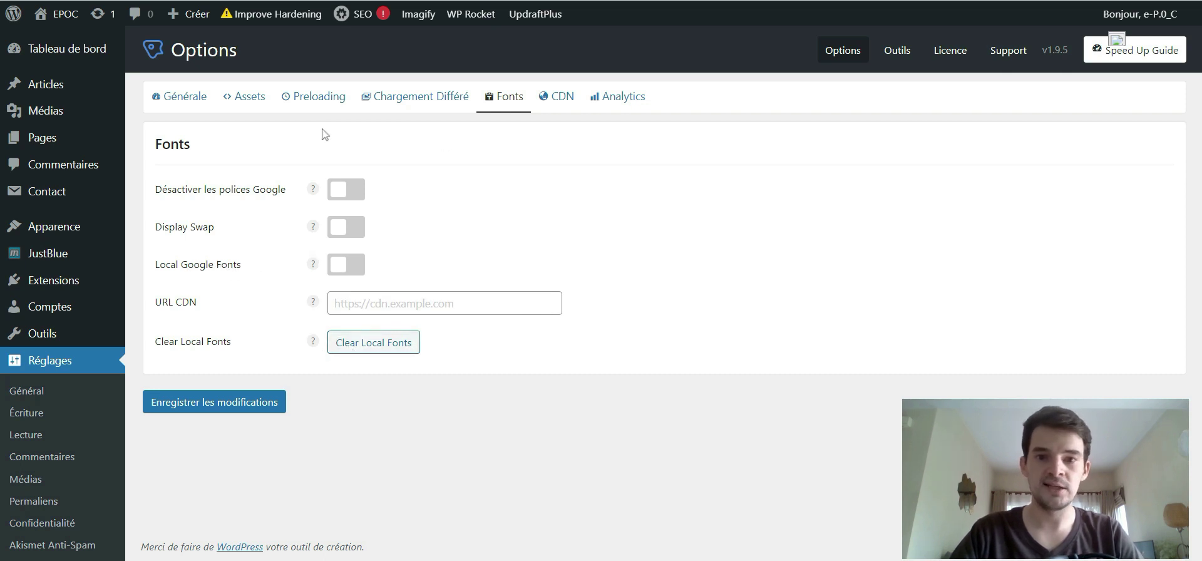
left_click(562, 95)
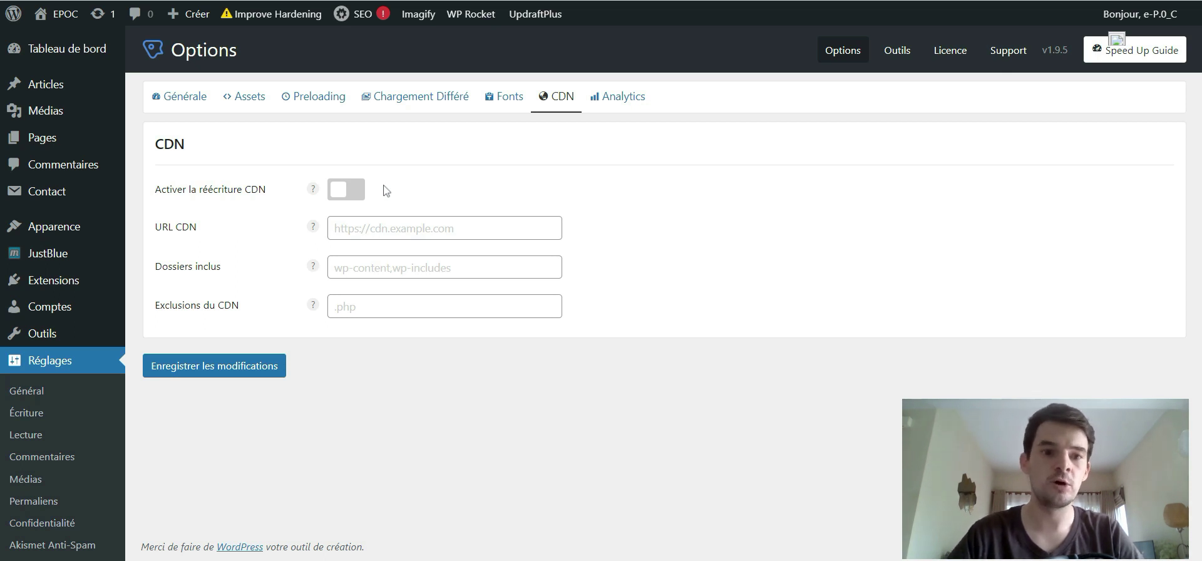
Step: Try the Activer la réécriture CDN option and its URL CDN field without entering an address
left_click(354, 190)
left_click(355, 229)
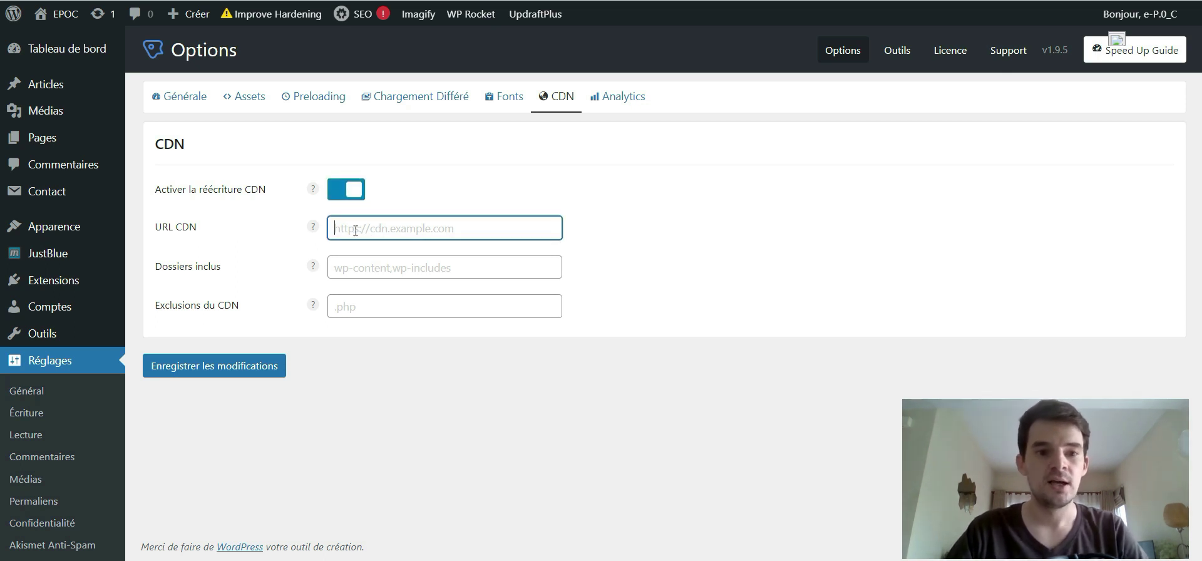
mouse_move(323, 222)
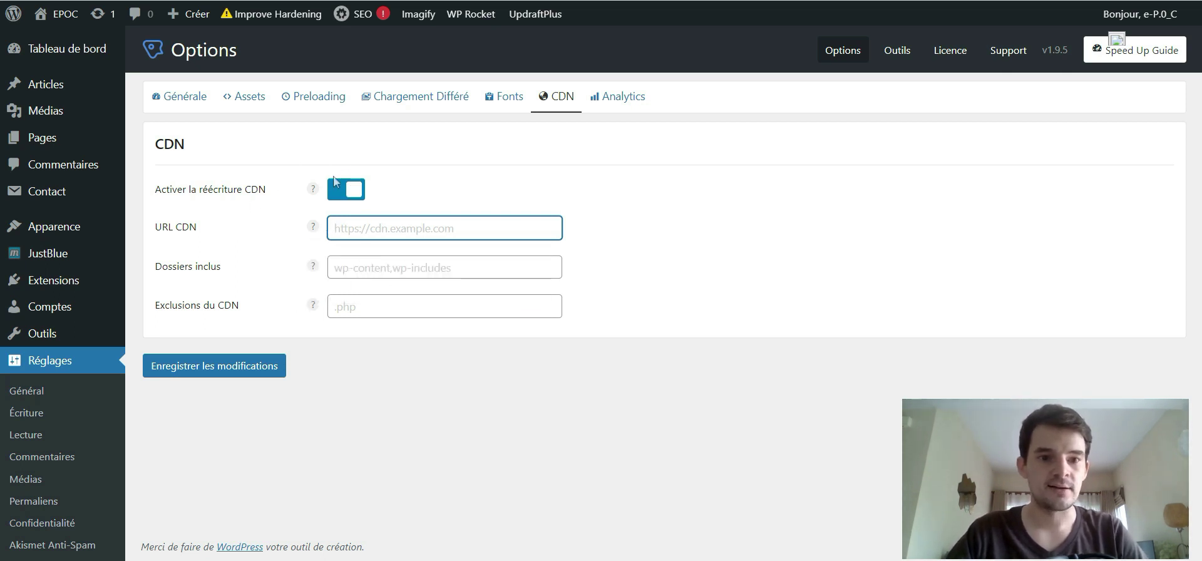
left_click(348, 189)
mouse_move(462, 20)
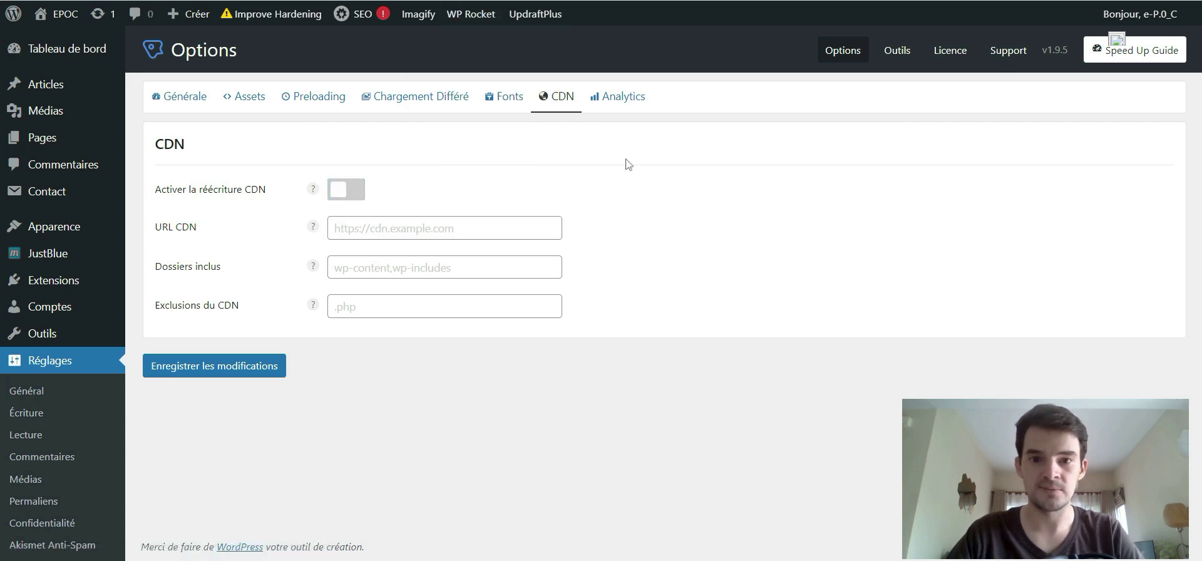
Step: Open the Perfmatters Analytics settings and enable Activer Analytics en local, leaving the ID de suivi empty
left_click(618, 96)
scroll(1125, 294, "down", 4)
scroll(1125, 296, "up", 4)
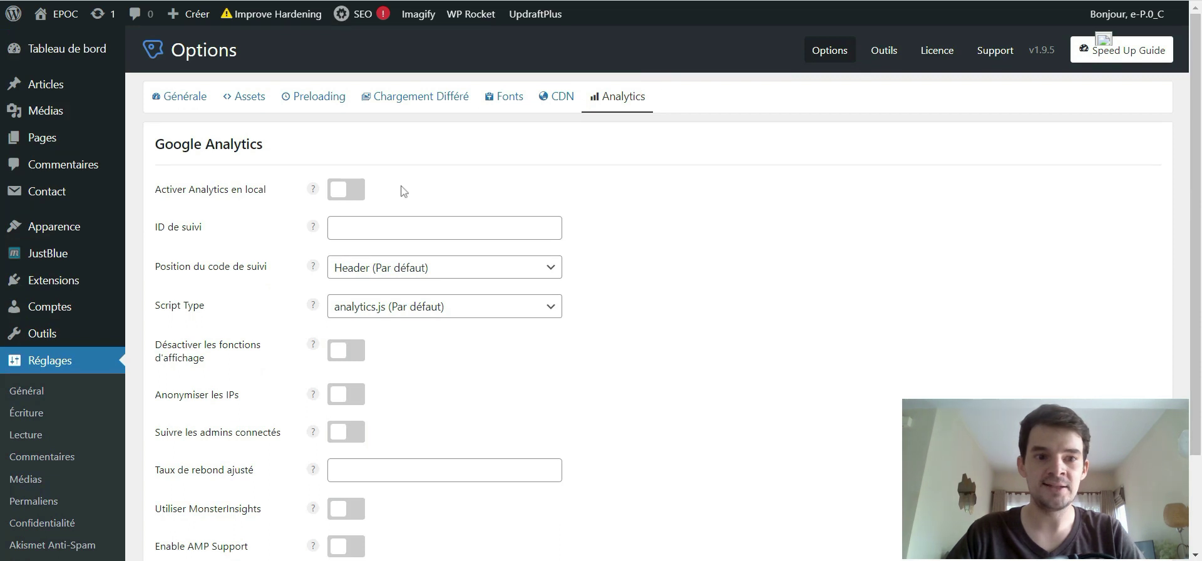
left_click(336, 194)
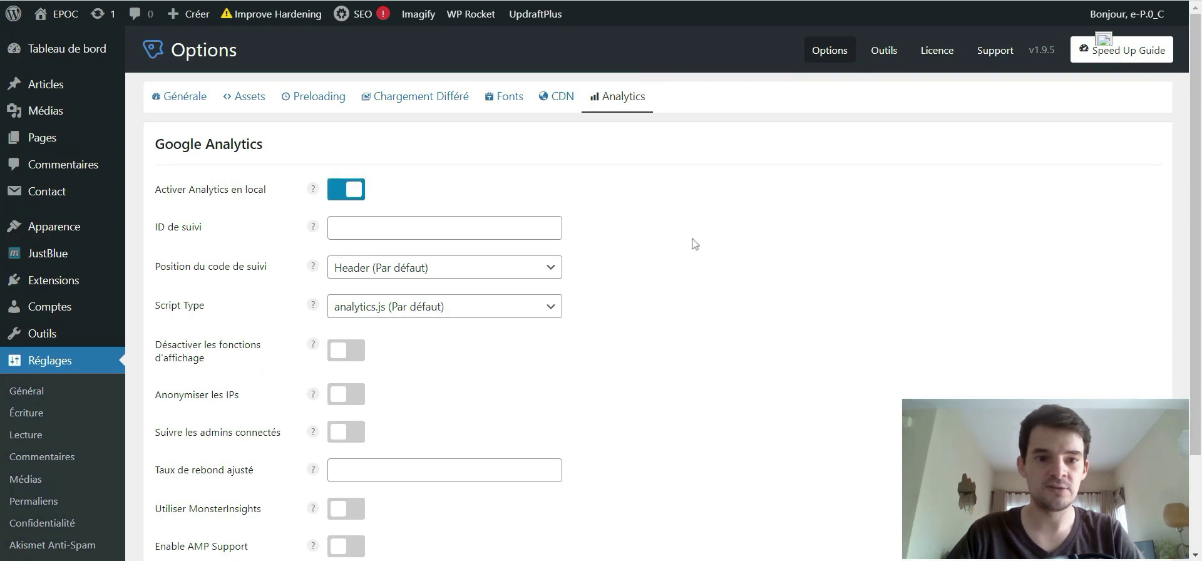
left_click(375, 230)
left_click(626, 225)
Step: Examine the Script Type choices for Google Analytics and the option's help text without selecting another type
scroll(215, 279, "down", 1)
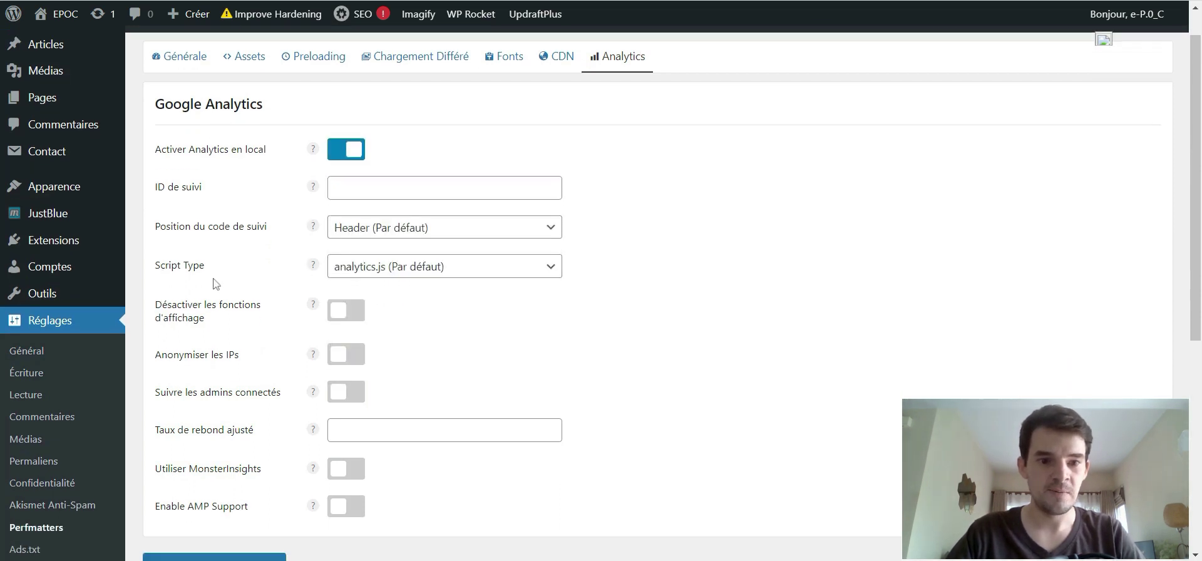
left_click(404, 228)
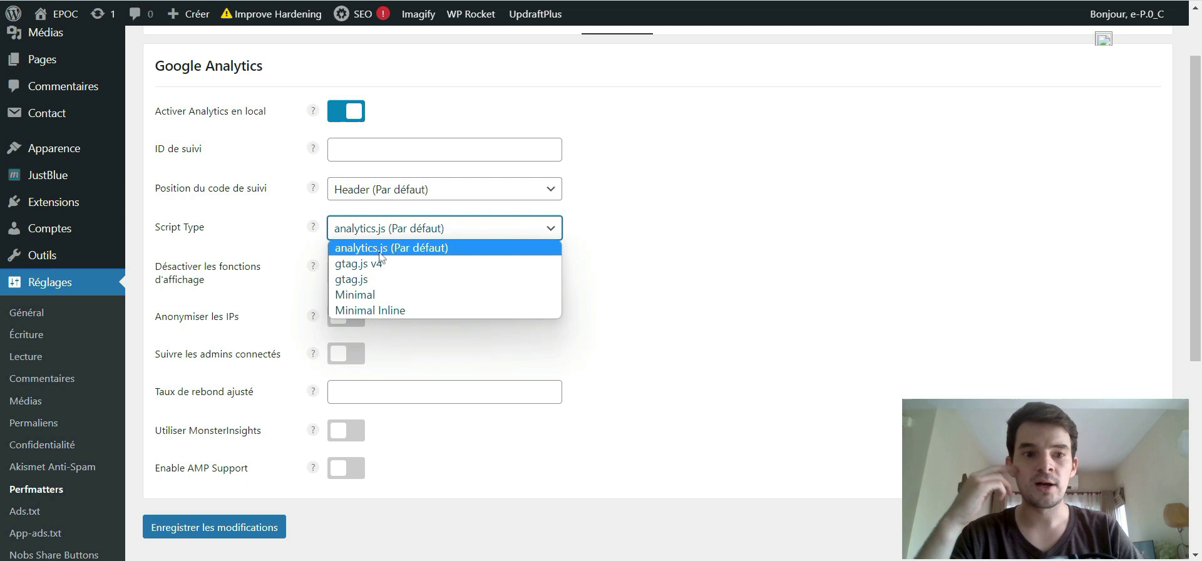
left_click(313, 229)
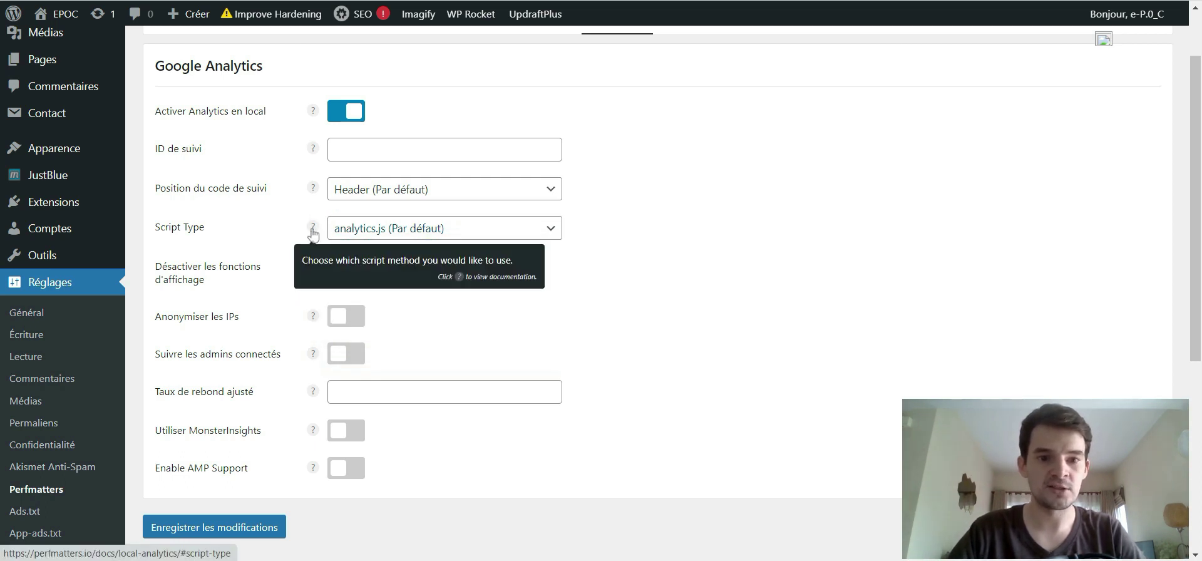
left_click(372, 234)
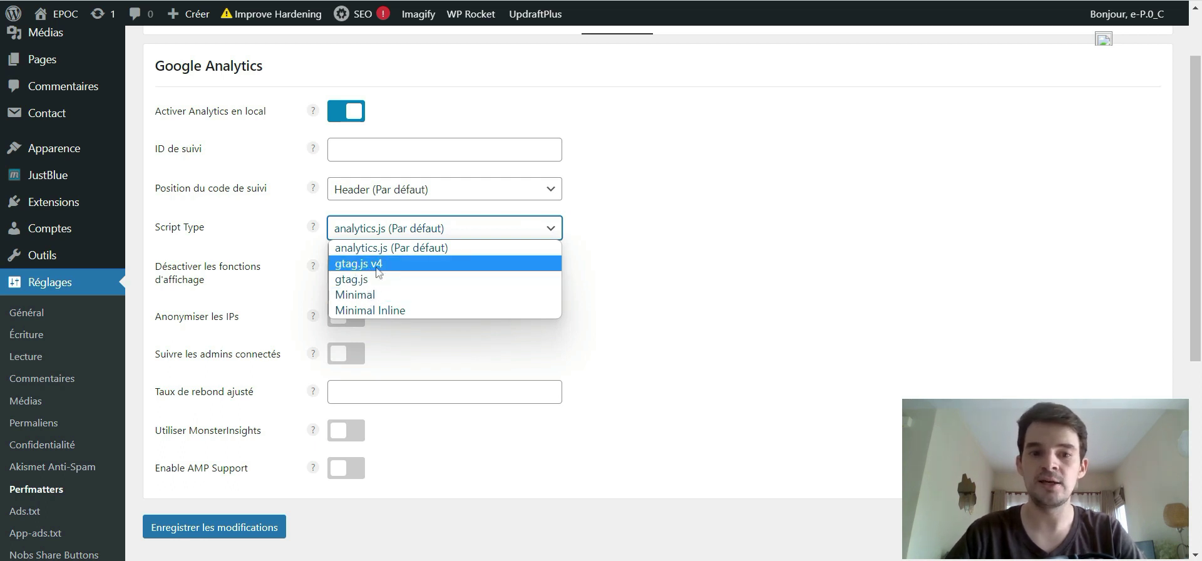
left_click(714, 237)
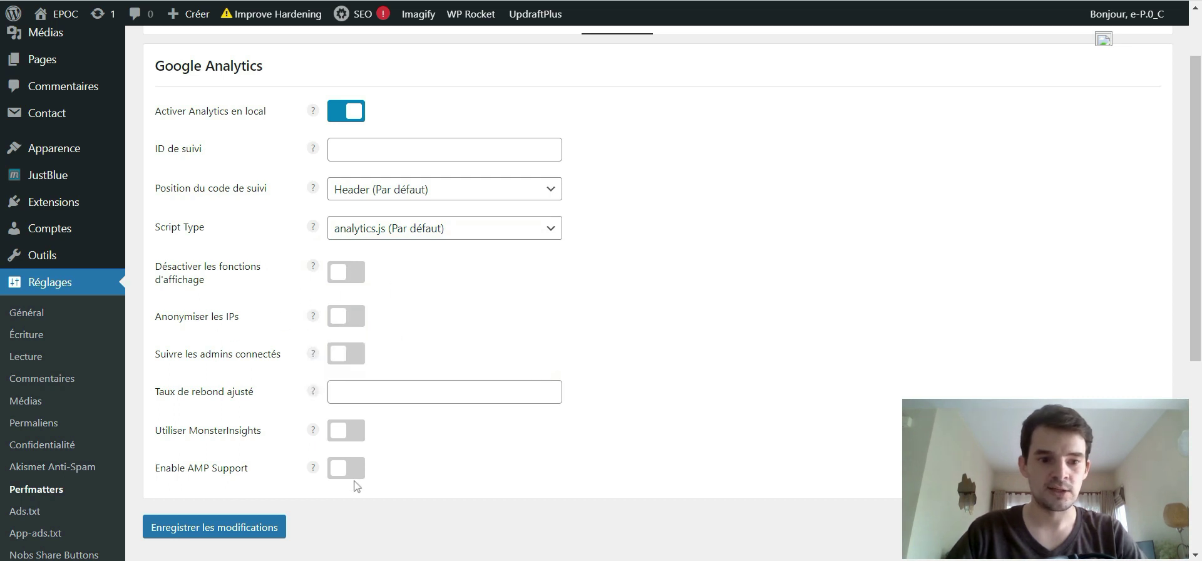
Step: Return to the Perfmatters Générale options
scroll(287, 364, "up", 1)
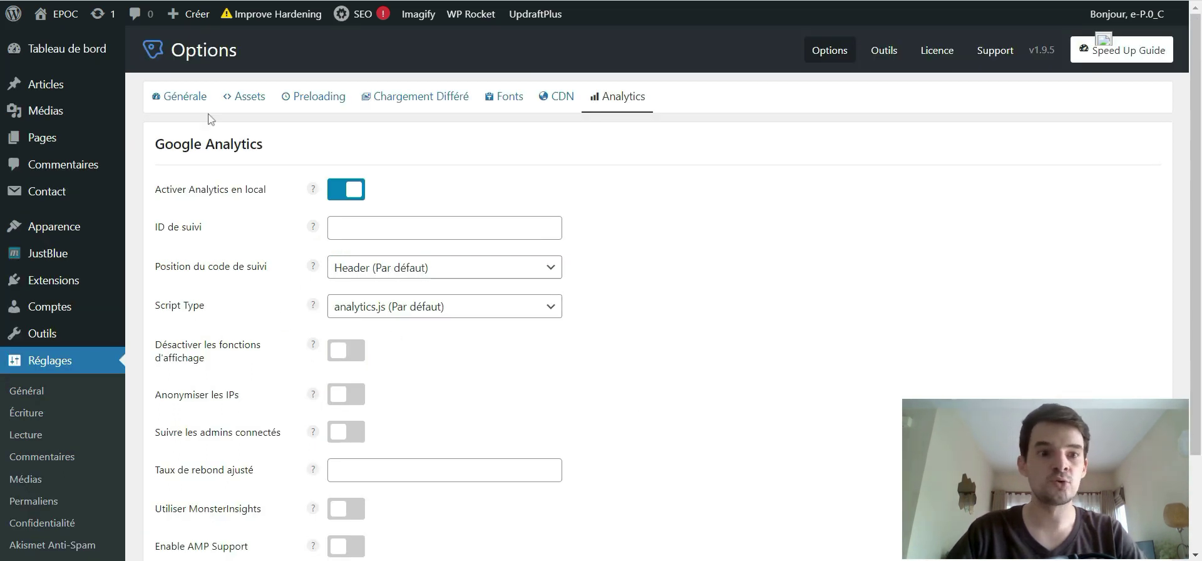
left_click(189, 106)
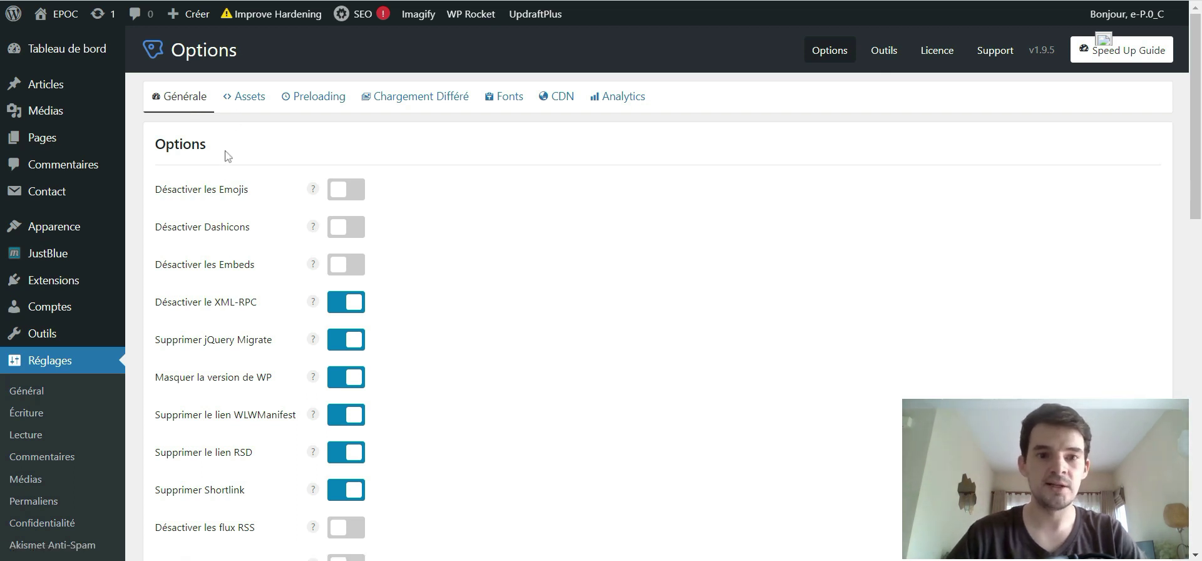
Step: Check the Perfmatters Assets settings, then return to the Générale options
left_click(246, 96)
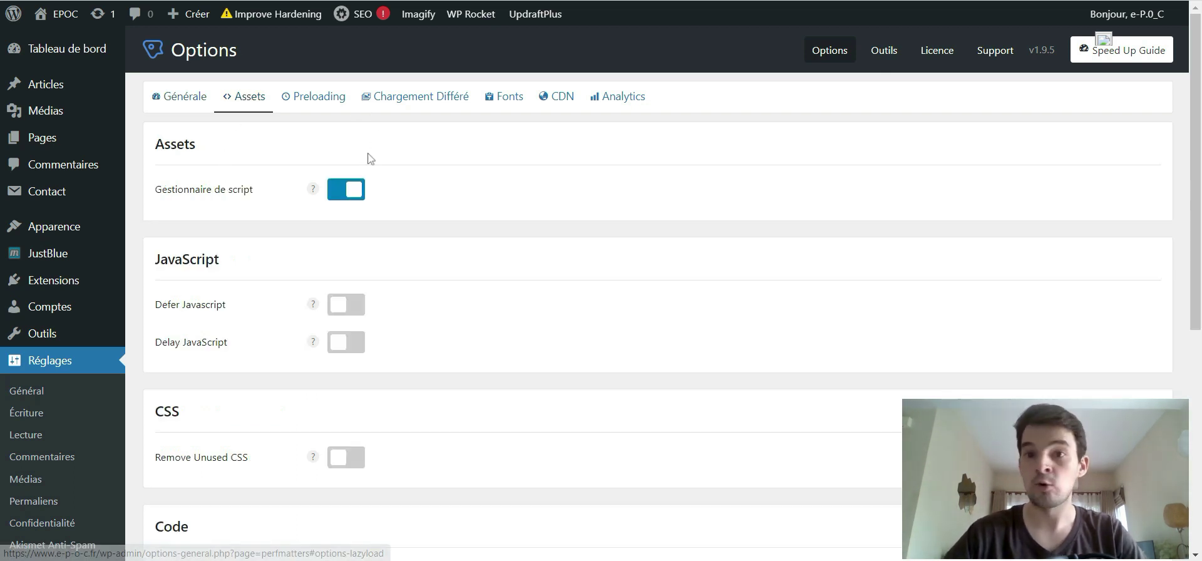
left_click(182, 96)
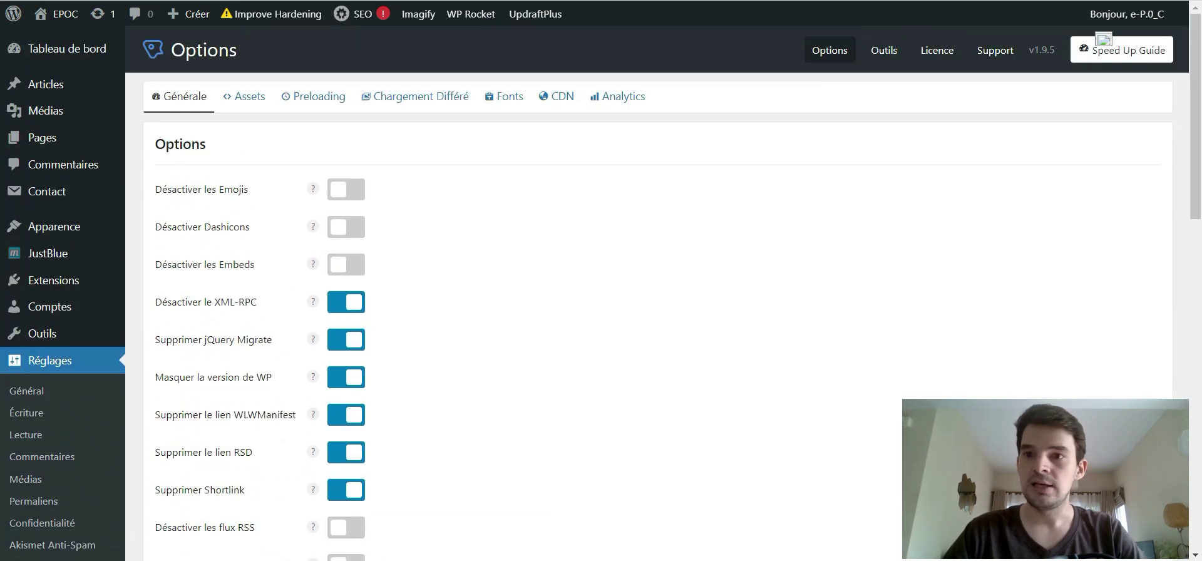
Step: Switch to the Perfmatters website's Pricing page and compare the yearly prices of the personal, unlimited and business licences
key("ctrl+Tab")
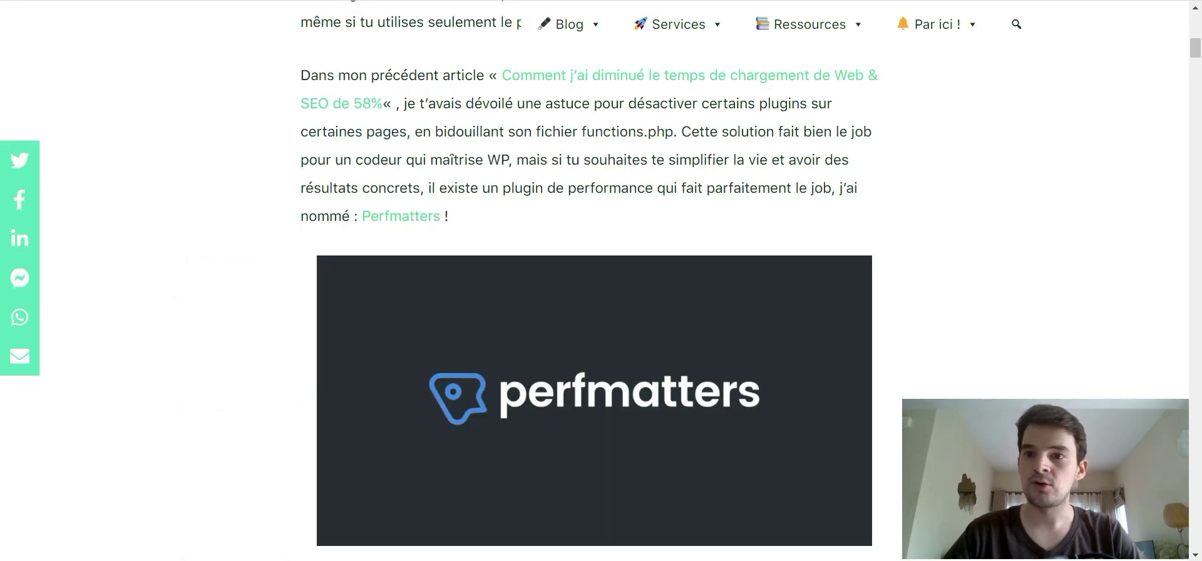
key("ctrl+Tab")
scroll(408, 119, "down", 4)
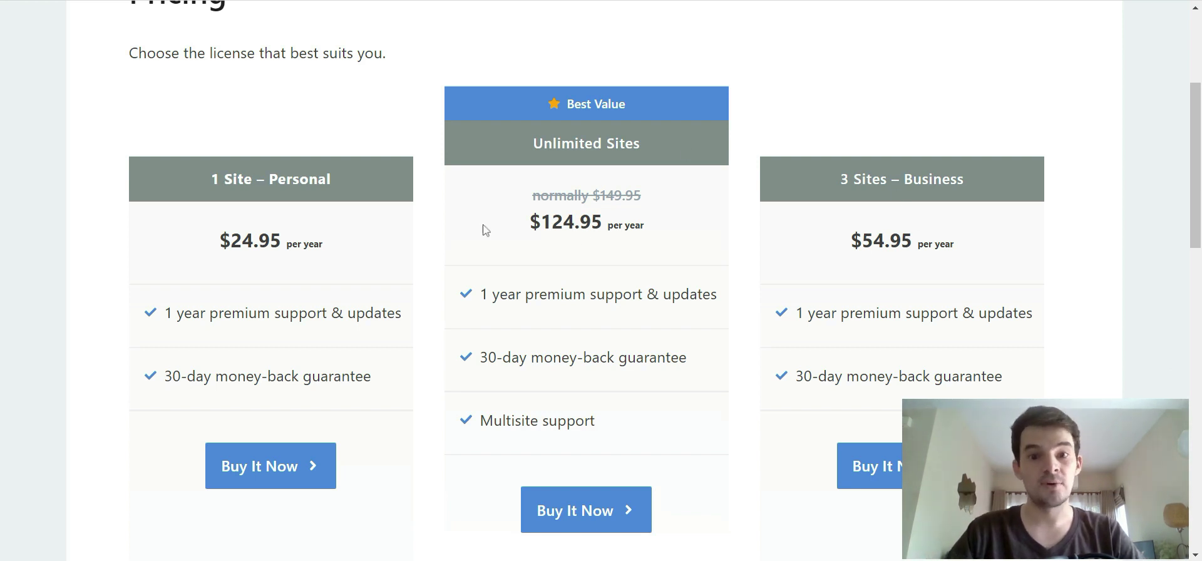
mouse_move(542, 223)
left_mouse_down()
mouse_move(676, 231)
mouse_move(531, 230)
left_mouse_up()
left_click(530, 229)
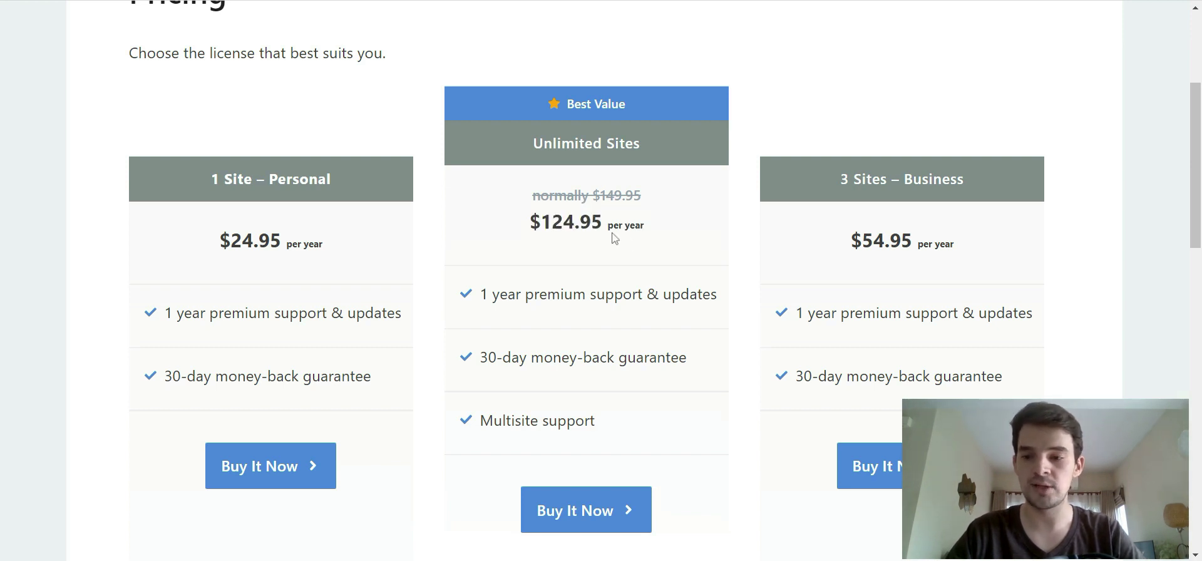
mouse_move(678, 244)
left_mouse_down()
mouse_move(513, 239)
mouse_move(686, 231)
left_mouse_up()
left_click(512, 240)
left_click(687, 231)
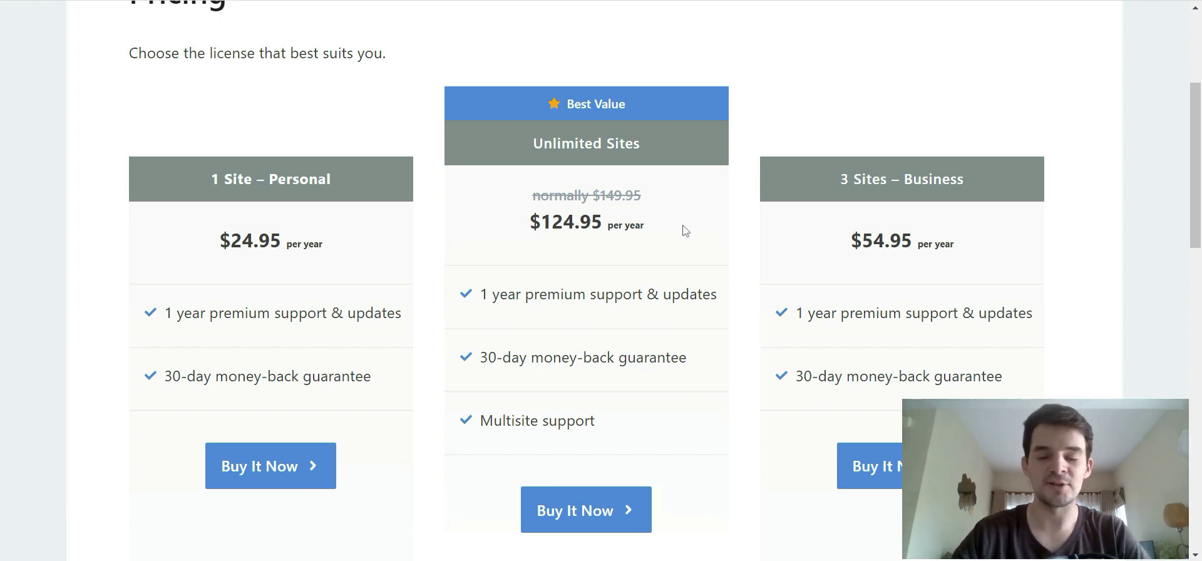
Step: Look over the licence features and highlight the discount code PERFMATTERS in the pricing page's promotional banner
scroll(625, 238, "down", 3)
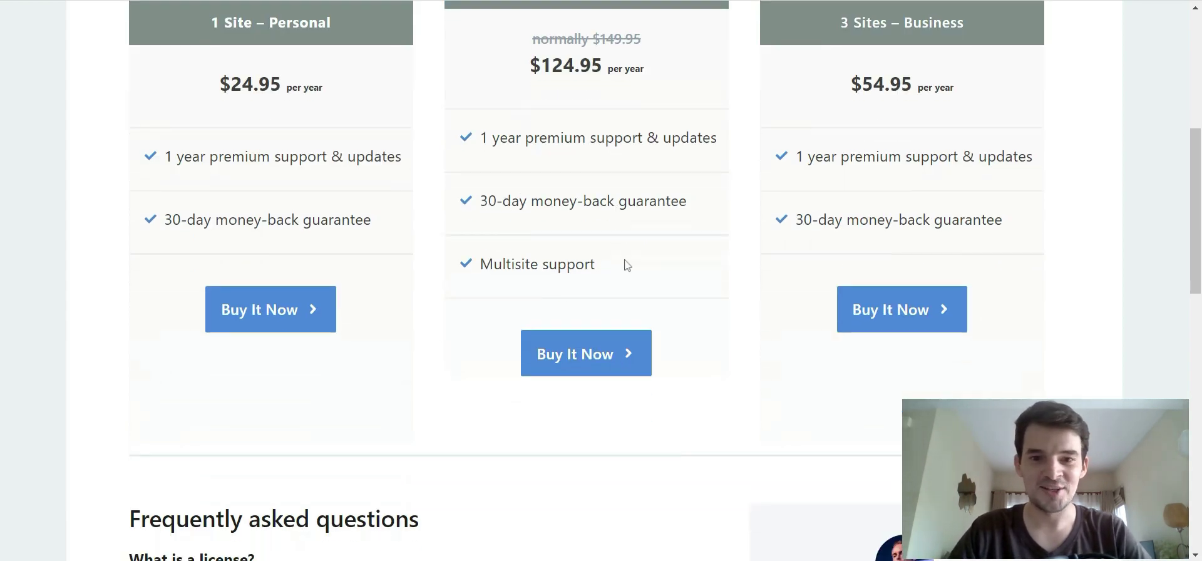
scroll(627, 264, "up", 7)
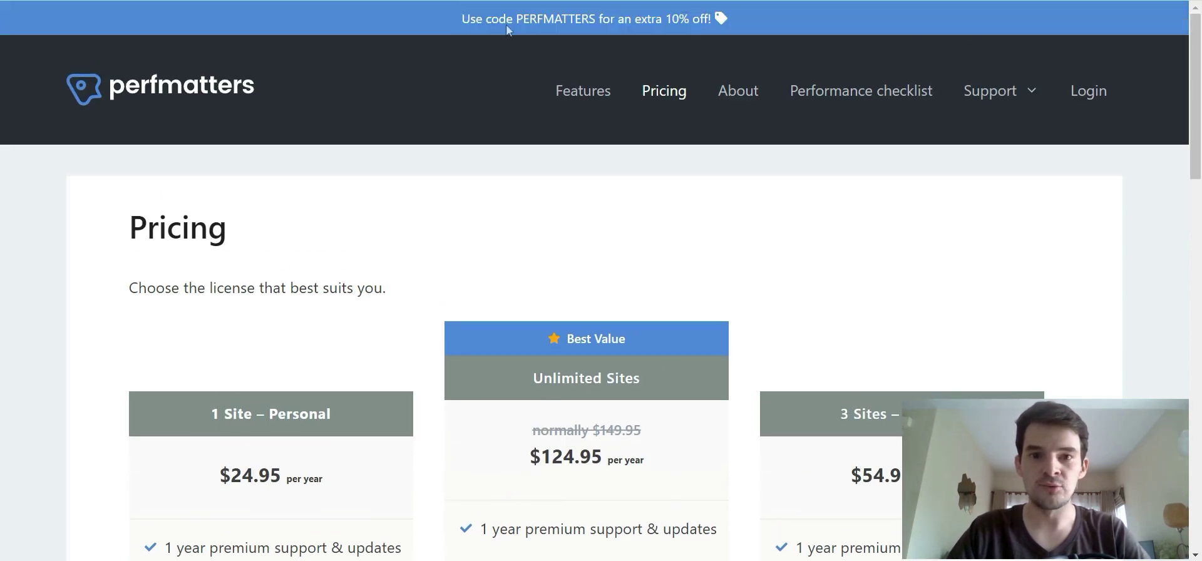
left_click_drag(515, 14, 593, 17)
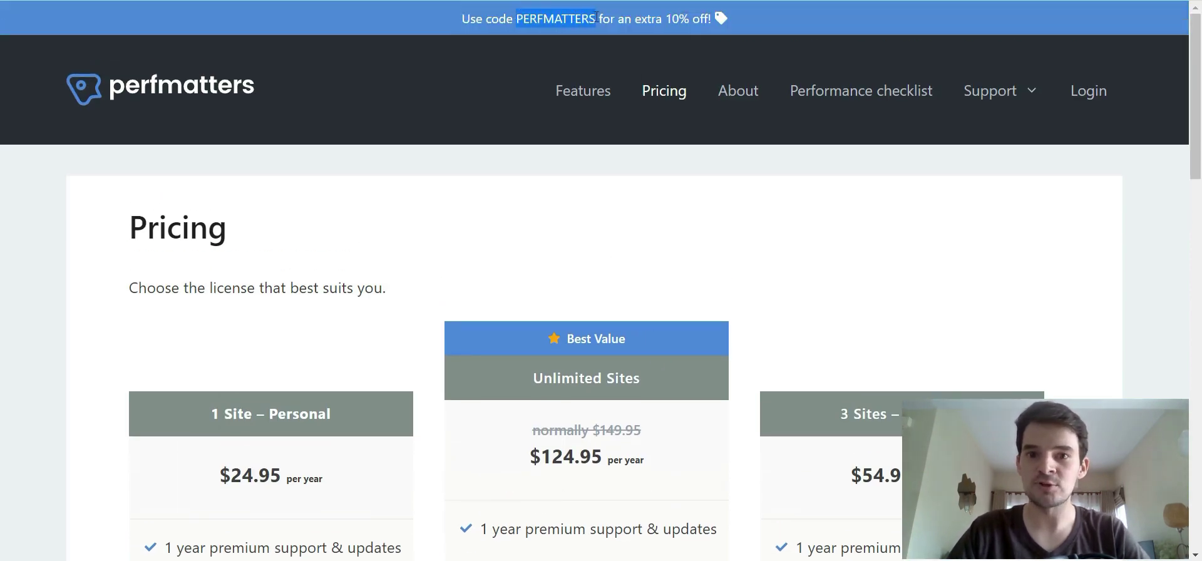
left_click(662, 19)
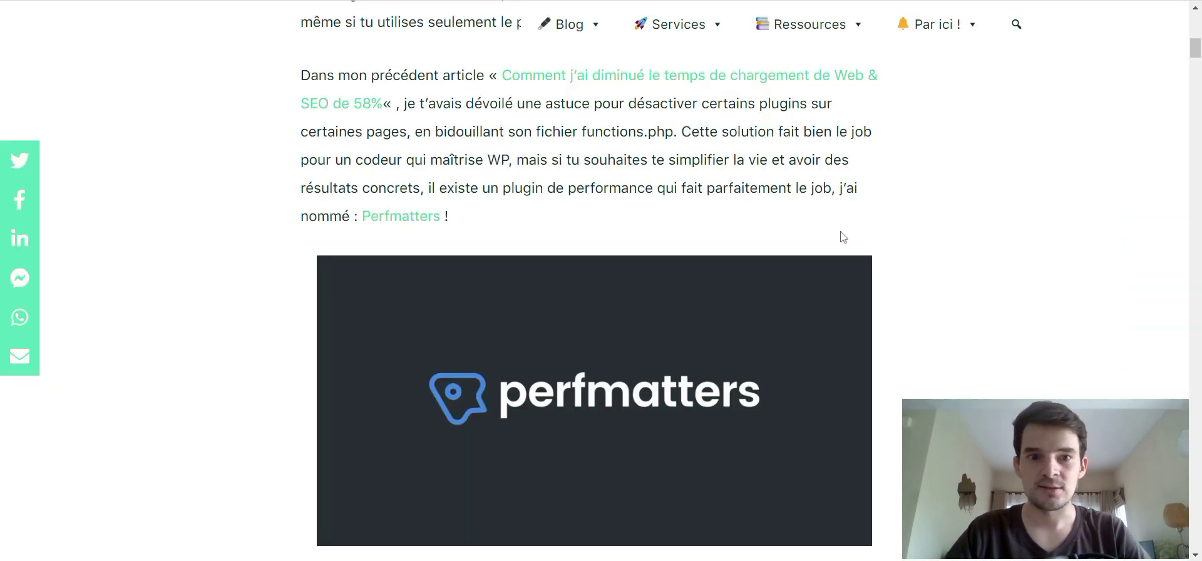
Step: Find the Perfmatters discount offer with the WOORKUP code near the end of the Web & SEO review article
scroll(1015, 228, "down", 10)
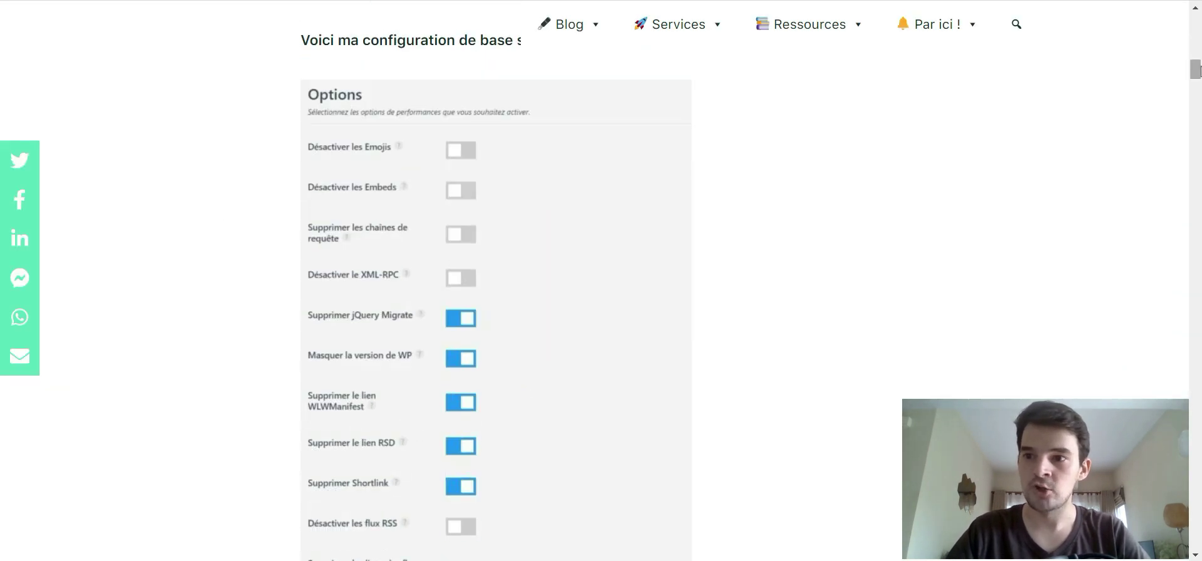
left_click_drag(1195, 70, 1196, 473)
scroll(713, 303, "up", 5)
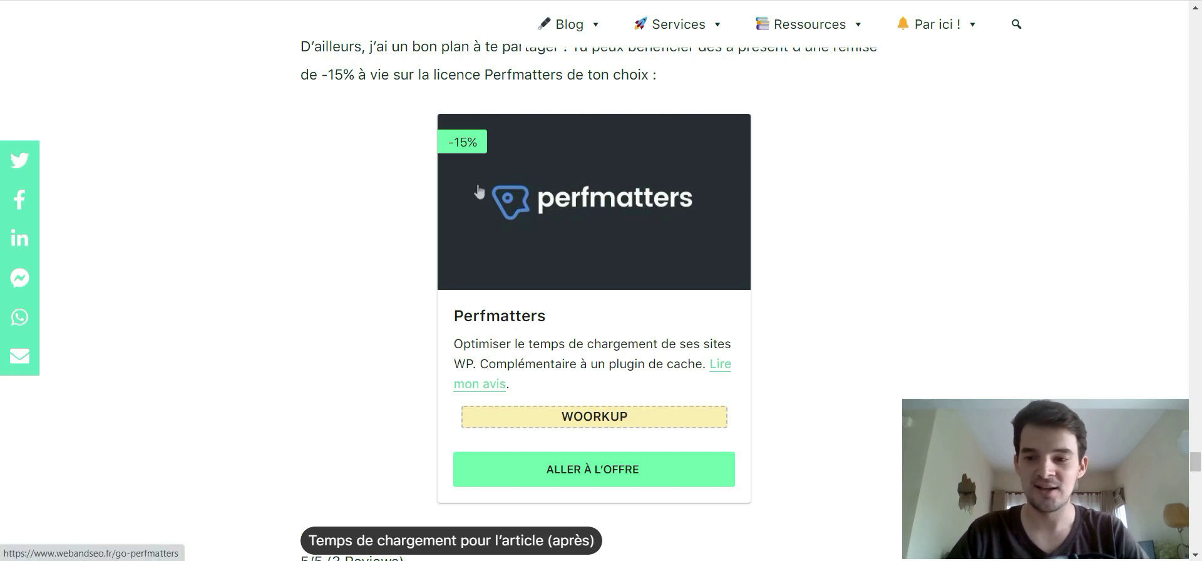
scroll(482, 196, "down", 4)
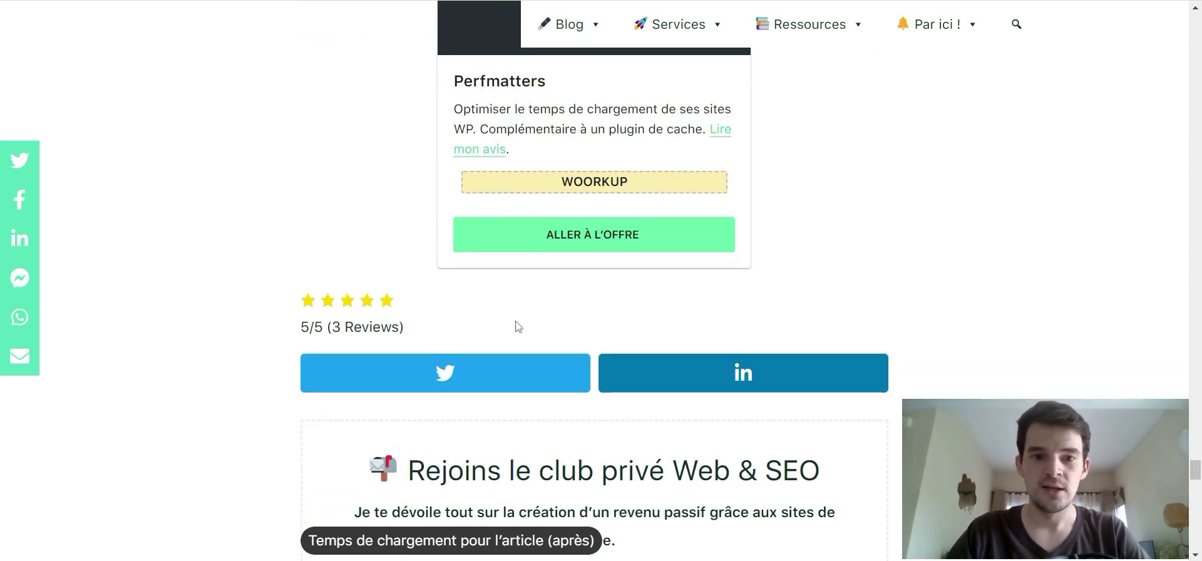
Step: Review the article's lists of optimisations and Perfmatters subscriptions, then return to the beginning of the article
scroll(514, 325, "up", 3)
scroll(516, 329, "up", 14)
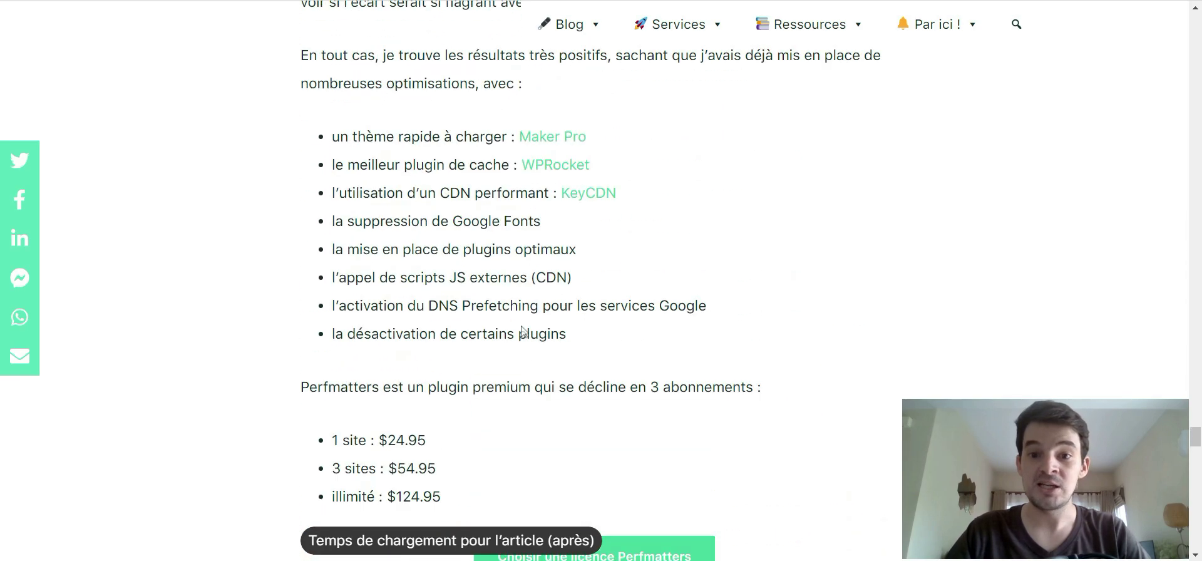
left_click_drag(1195, 435, 1192, 24)
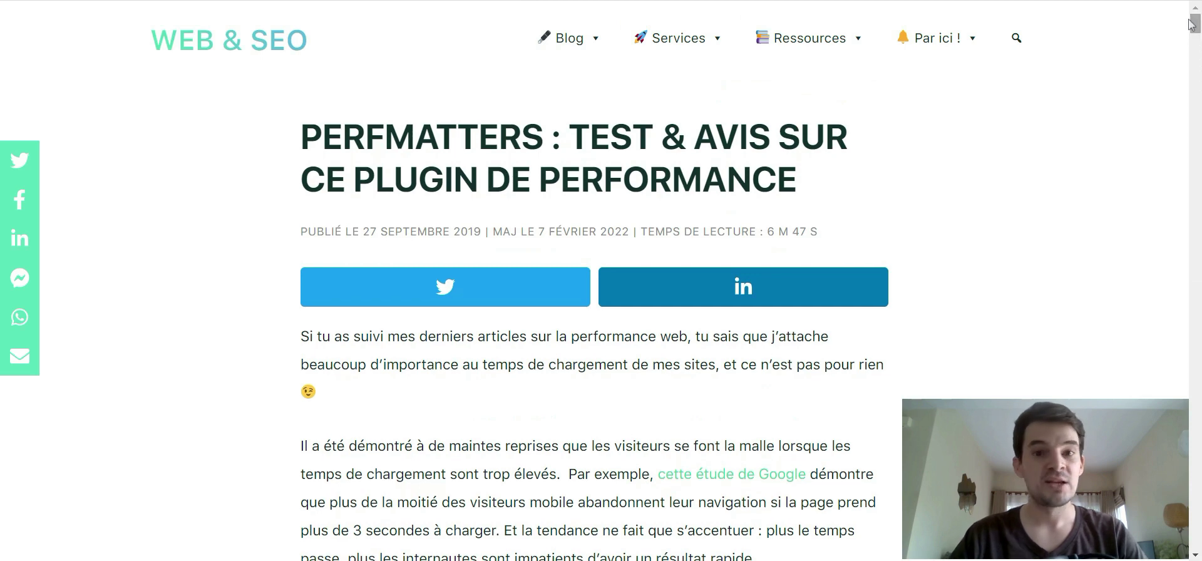